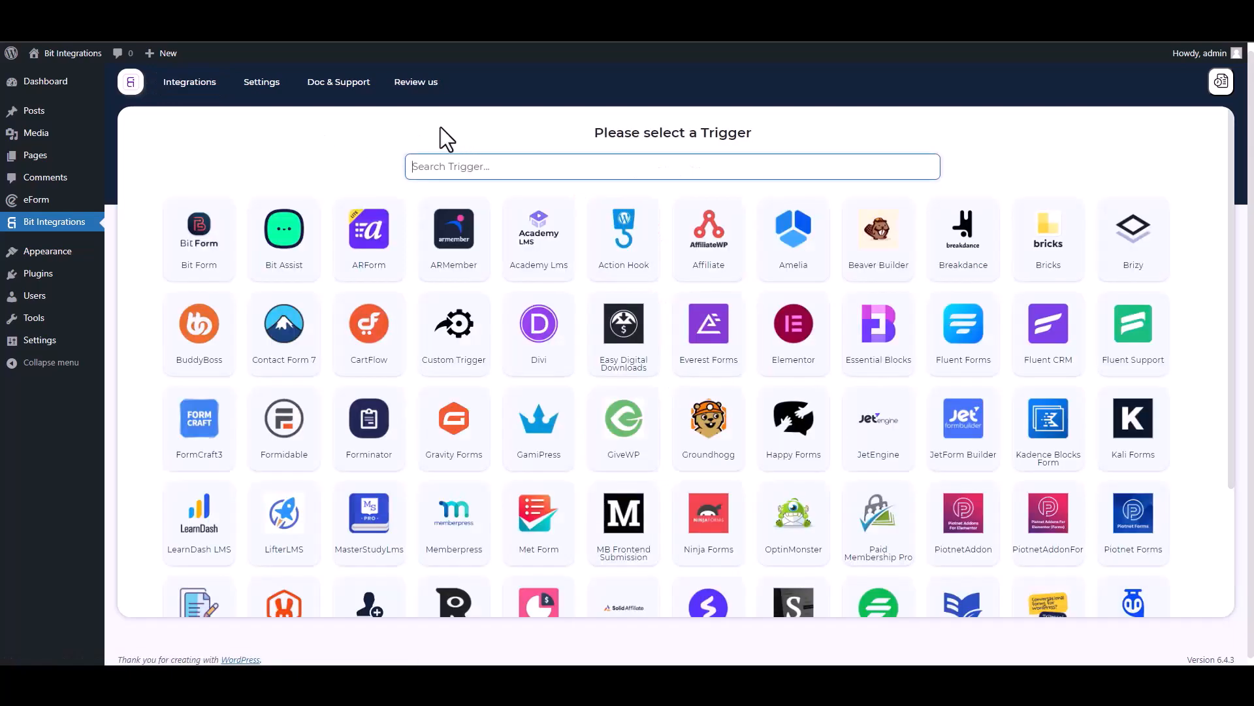
Step: Choose eForm as the trigger, select its Bit Integrations form, and continue to the action selection
{"action": "type", "text": "ef"}
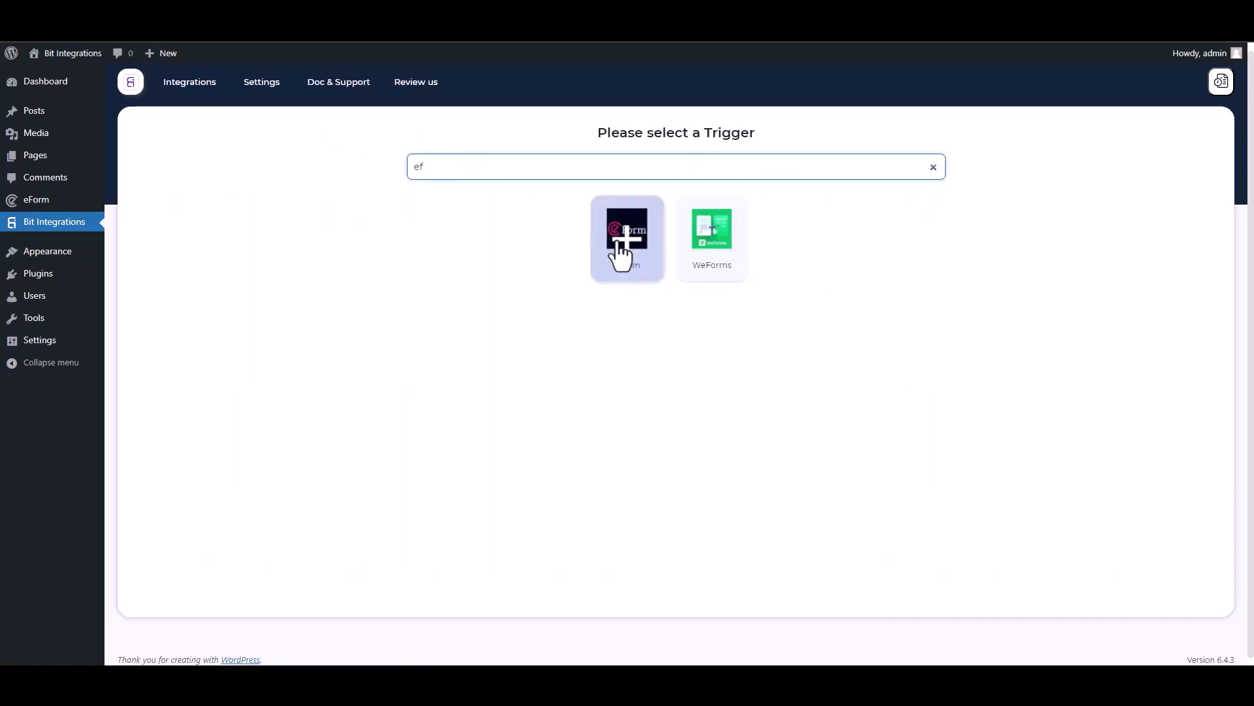
{"action": "left_click", "coordinate": [617, 245]}
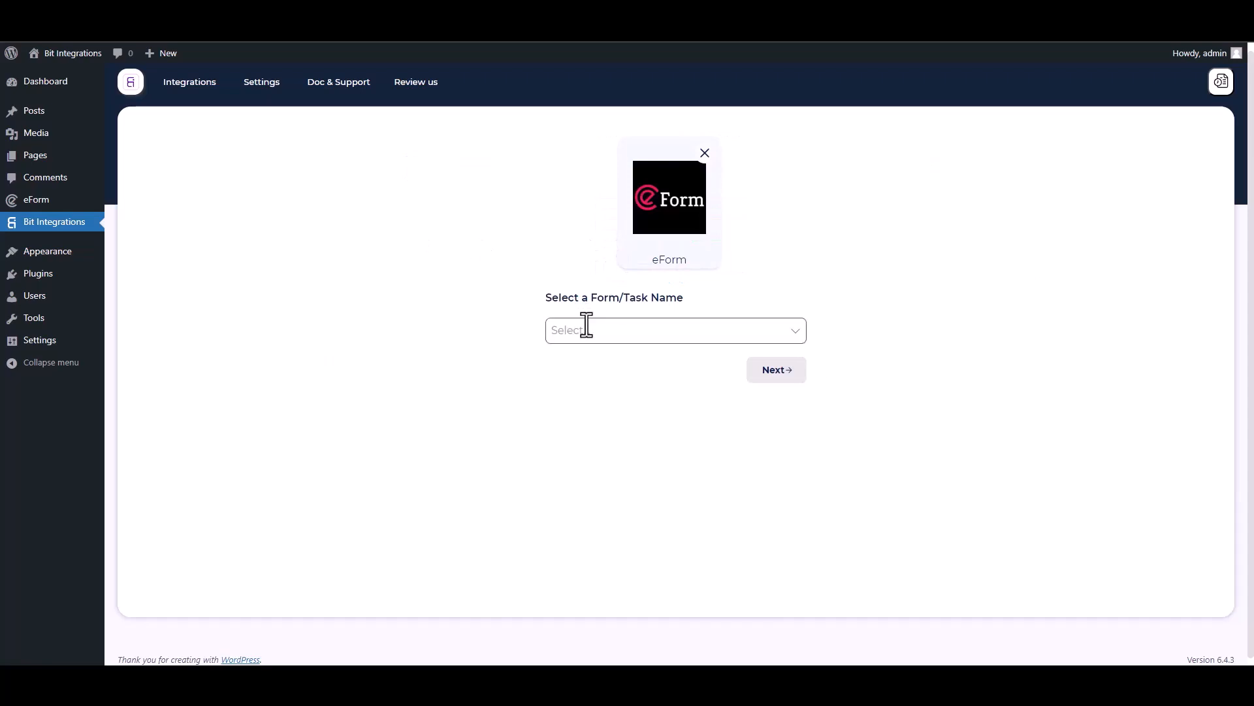
{"action": "left_click", "coordinate": [586, 329]}
{"action": "left_click", "coordinate": [586, 358]}
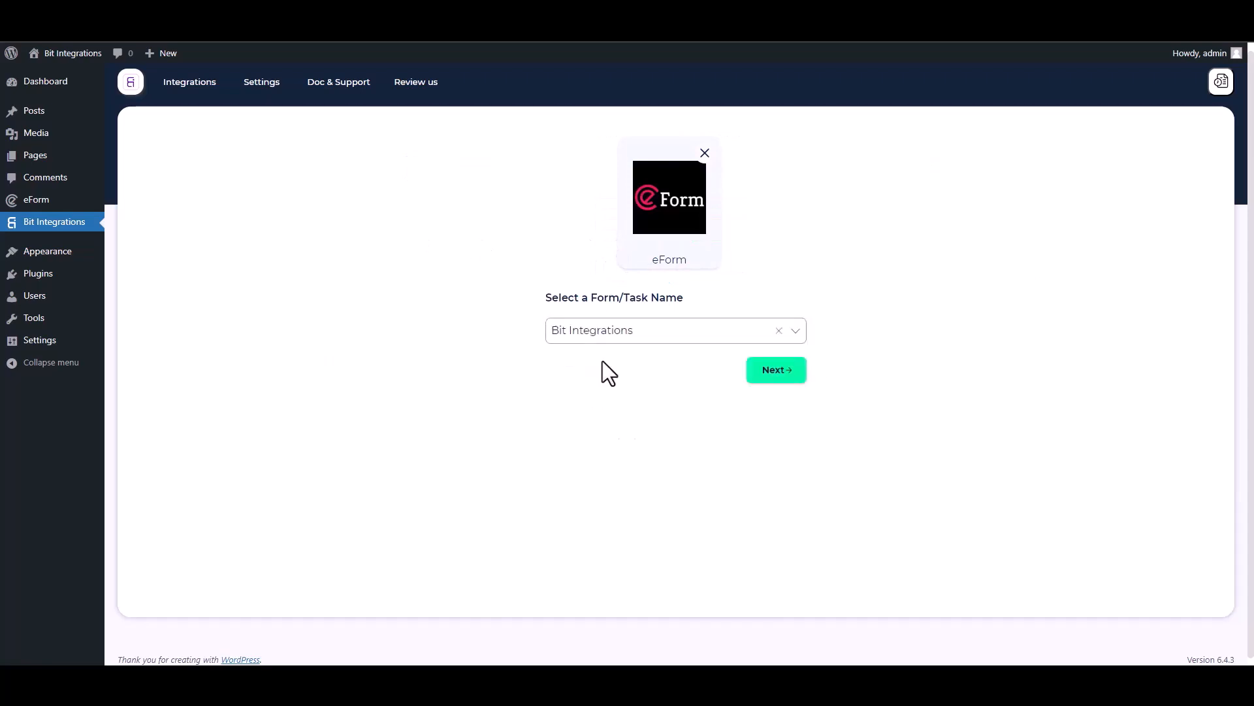
{"action": "left_click", "coordinate": [766, 371]}
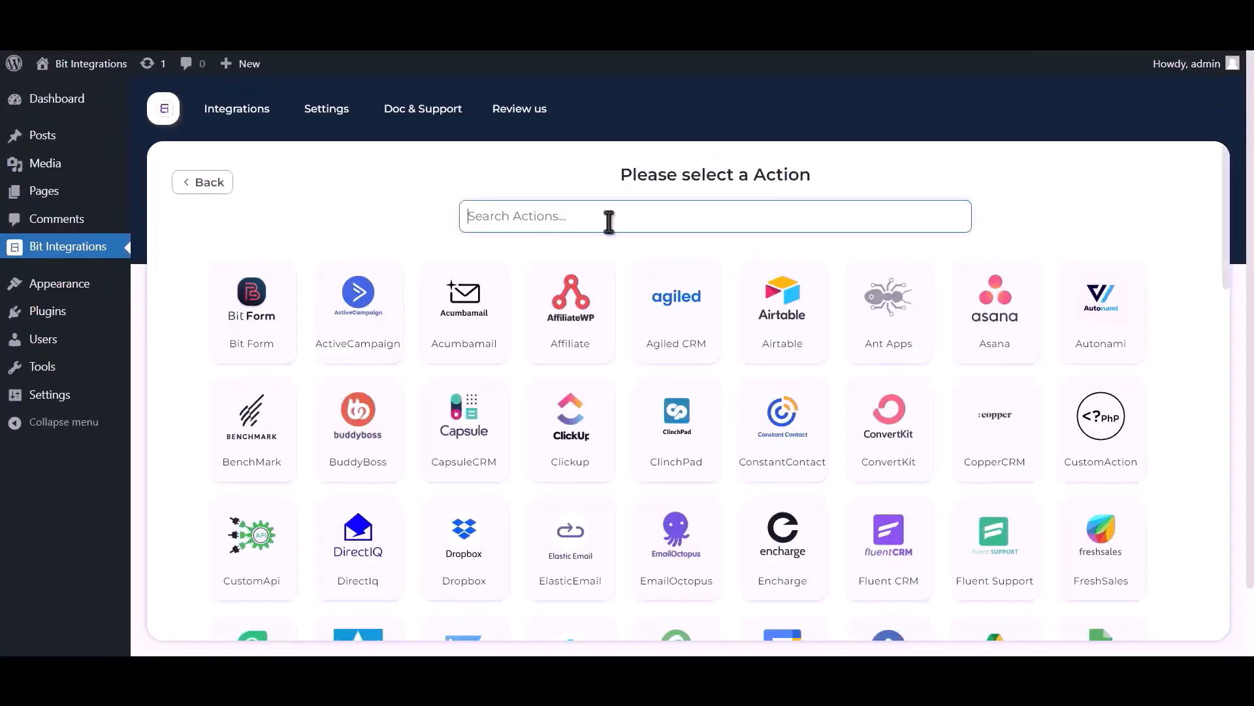
Step: Search the actions for "google sheet" and choose Google Sheet as the integration's action
{"action": "left_click", "coordinate": [609, 221]}
{"action": "type", "text": "googl"}
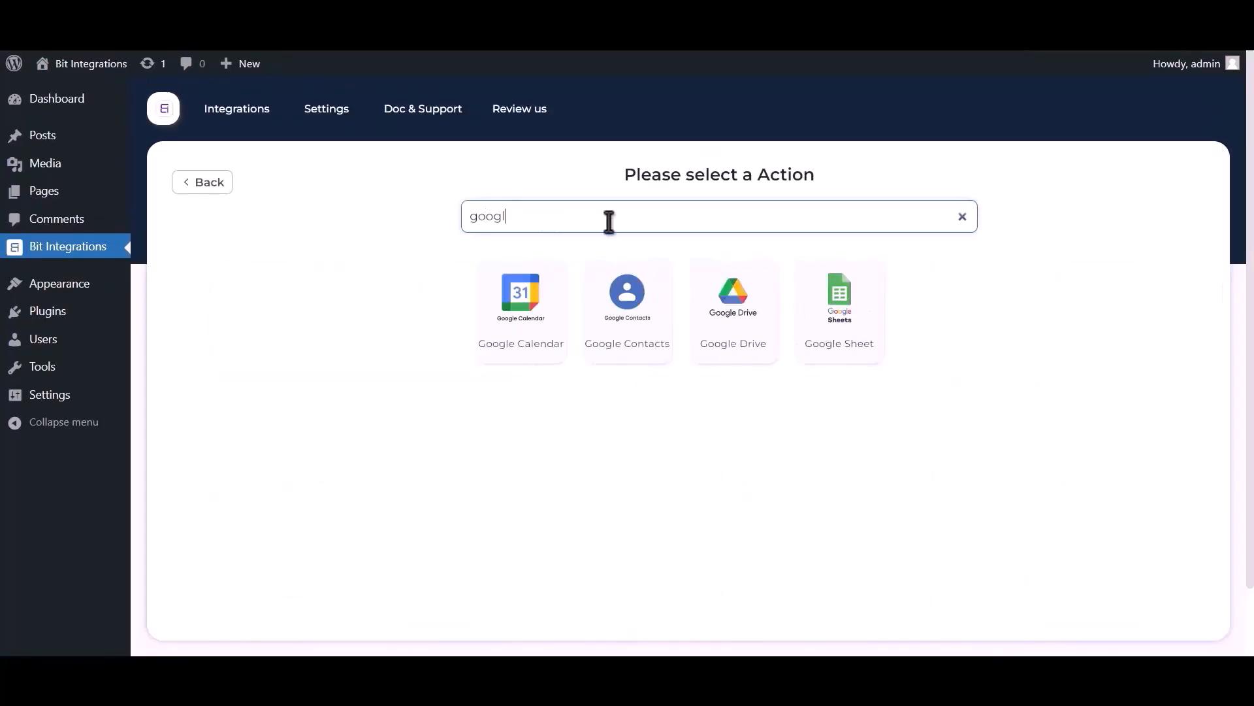
{"action": "type", "text": "e sheet"}
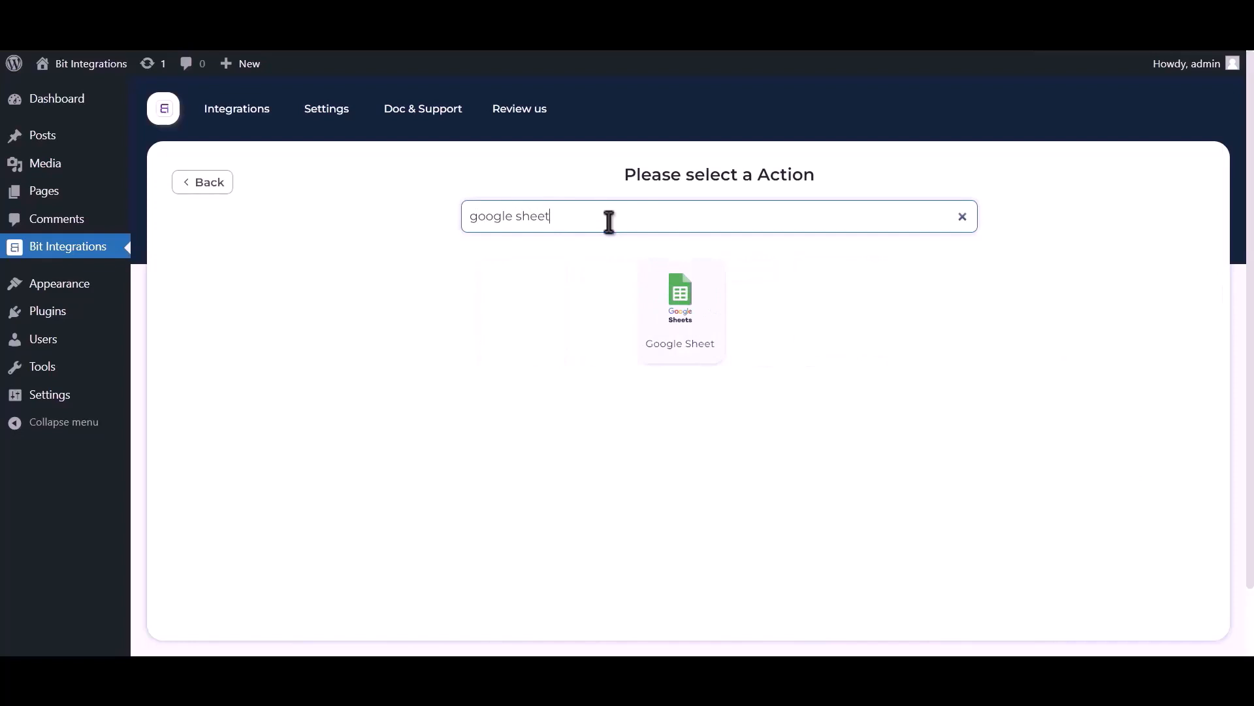
{"action": "left_click", "coordinate": [680, 313]}
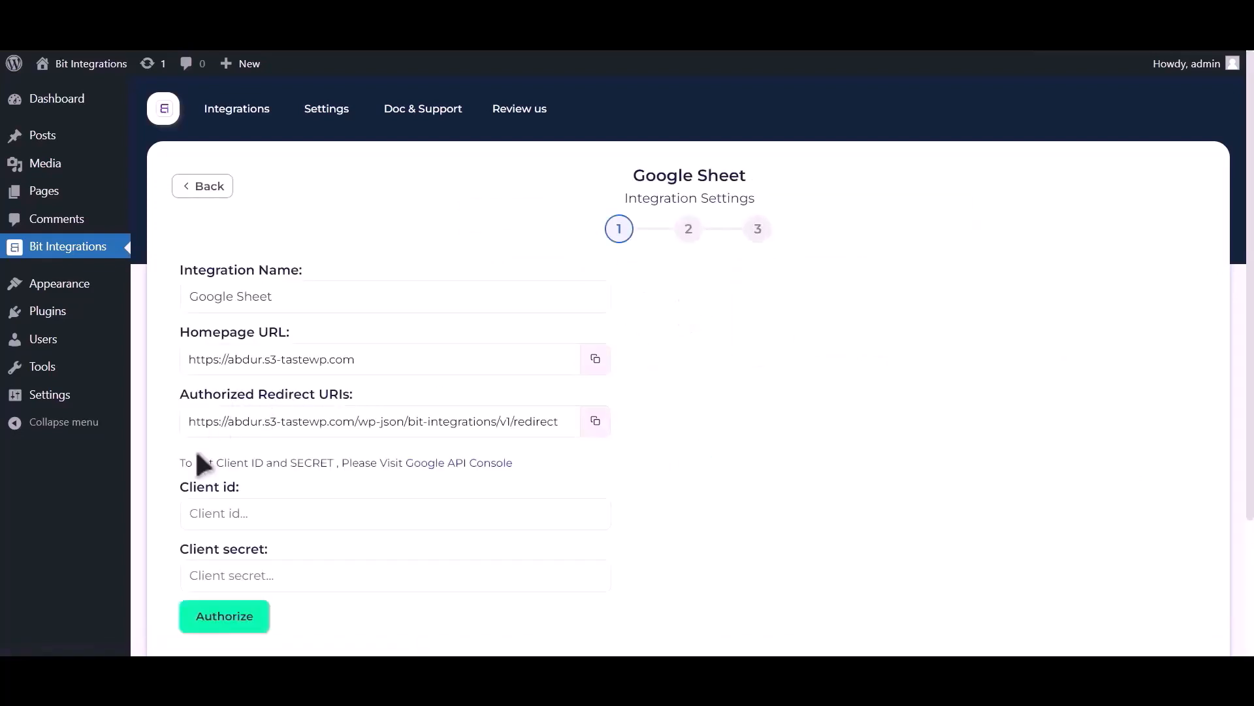
Step: Open the Google API Console from the integration settings and enable the Google Drive API for My First Project
{"action": "left_click_drag", "start_coordinate": [181, 462], "coordinate": [440, 466]}
{"action": "left_click", "coordinate": [439, 465]}
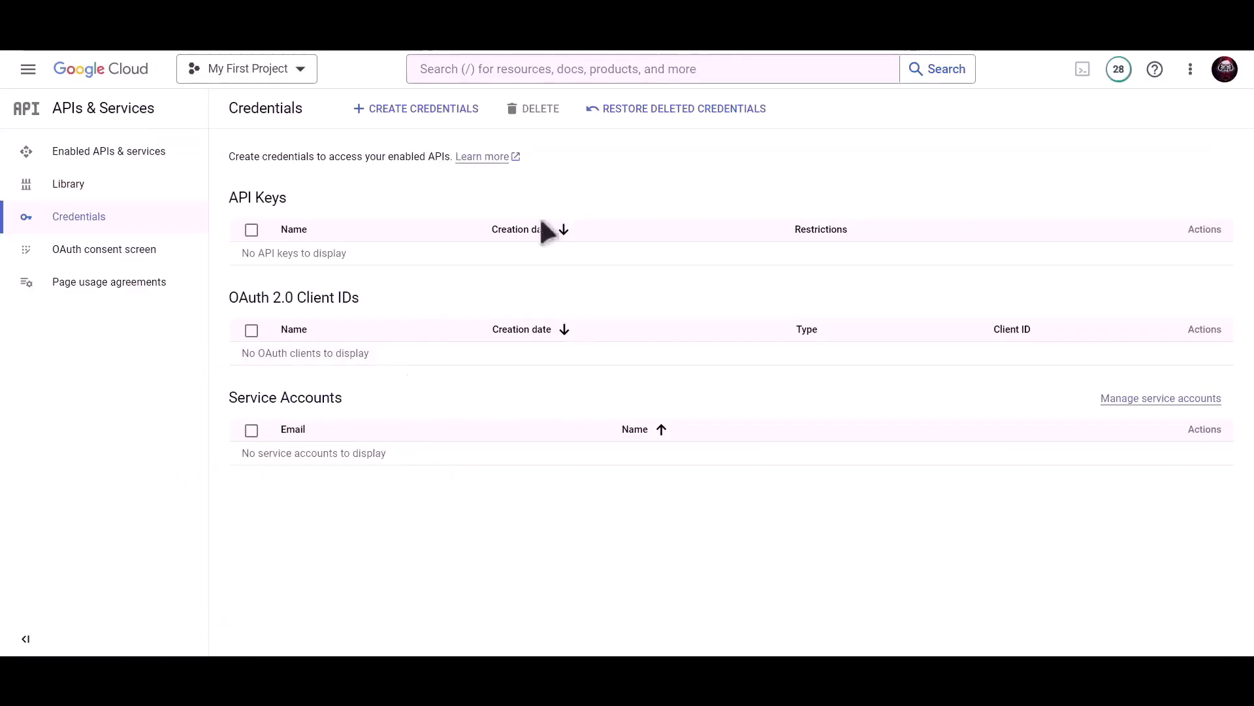
{"action": "left_click", "coordinate": [573, 113]}
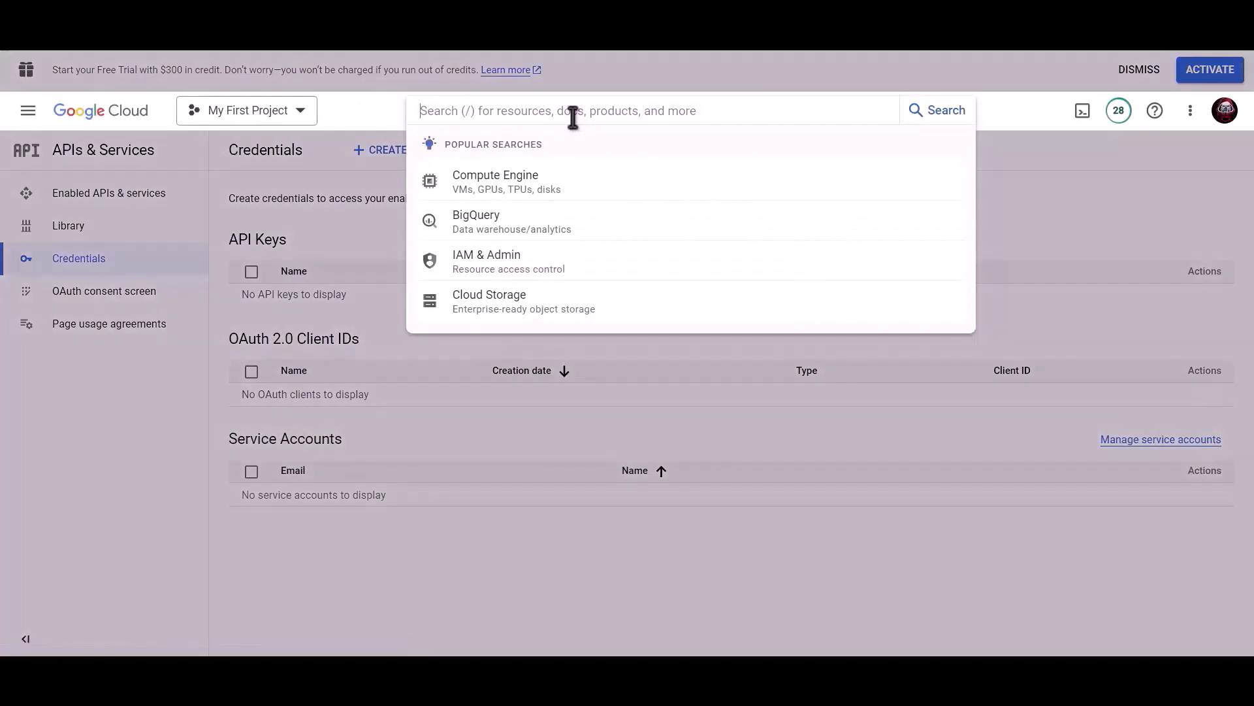
{"action": "type", "text": "Google drive api"}
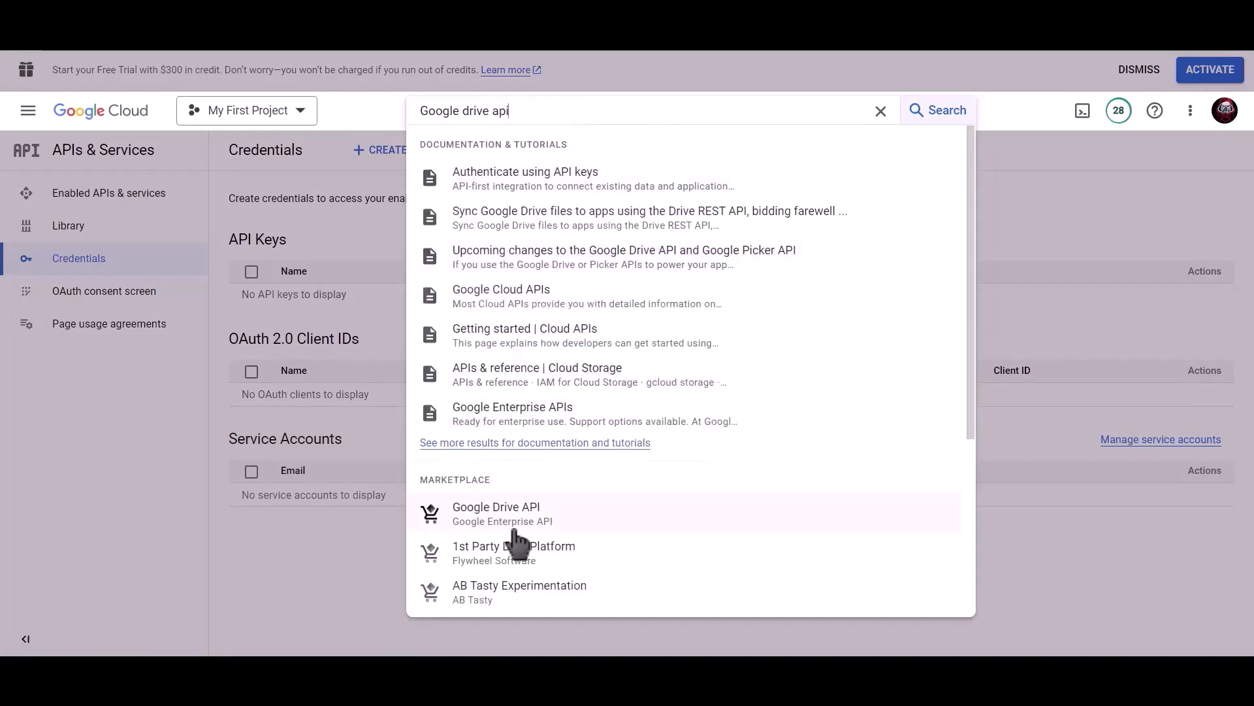
{"action": "left_click", "coordinate": [521, 516]}
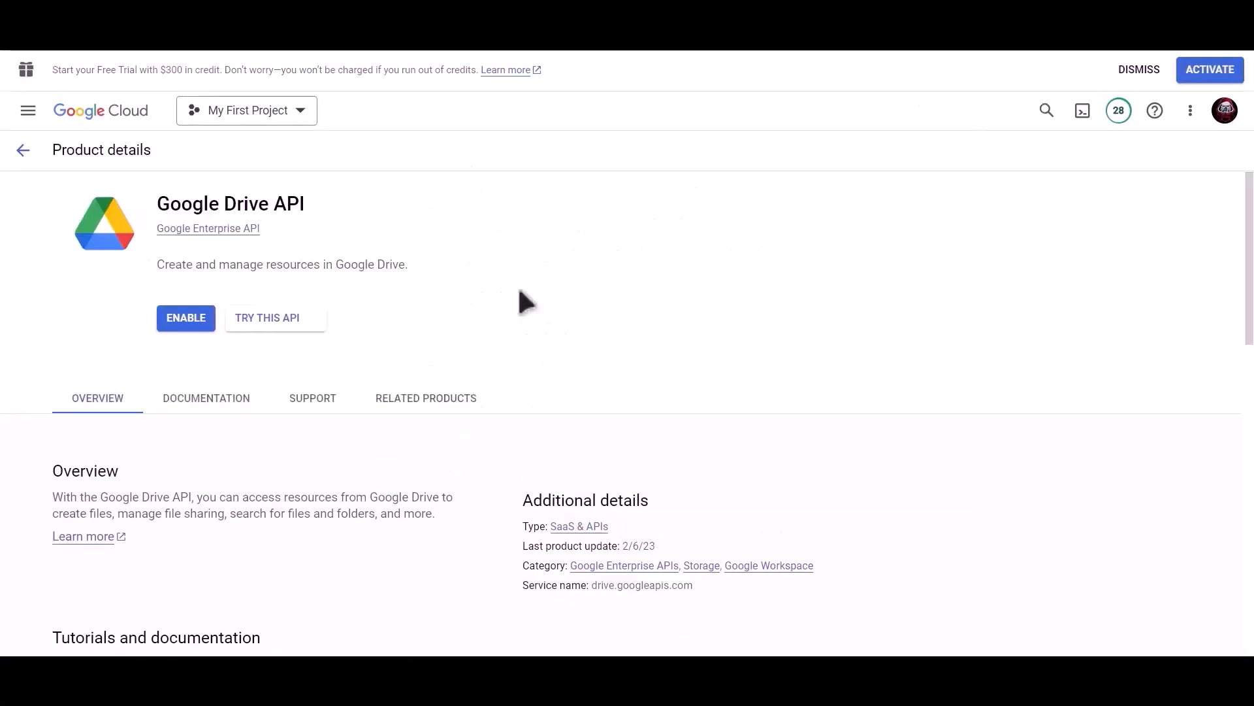
{"action": "left_click", "coordinate": [183, 323]}
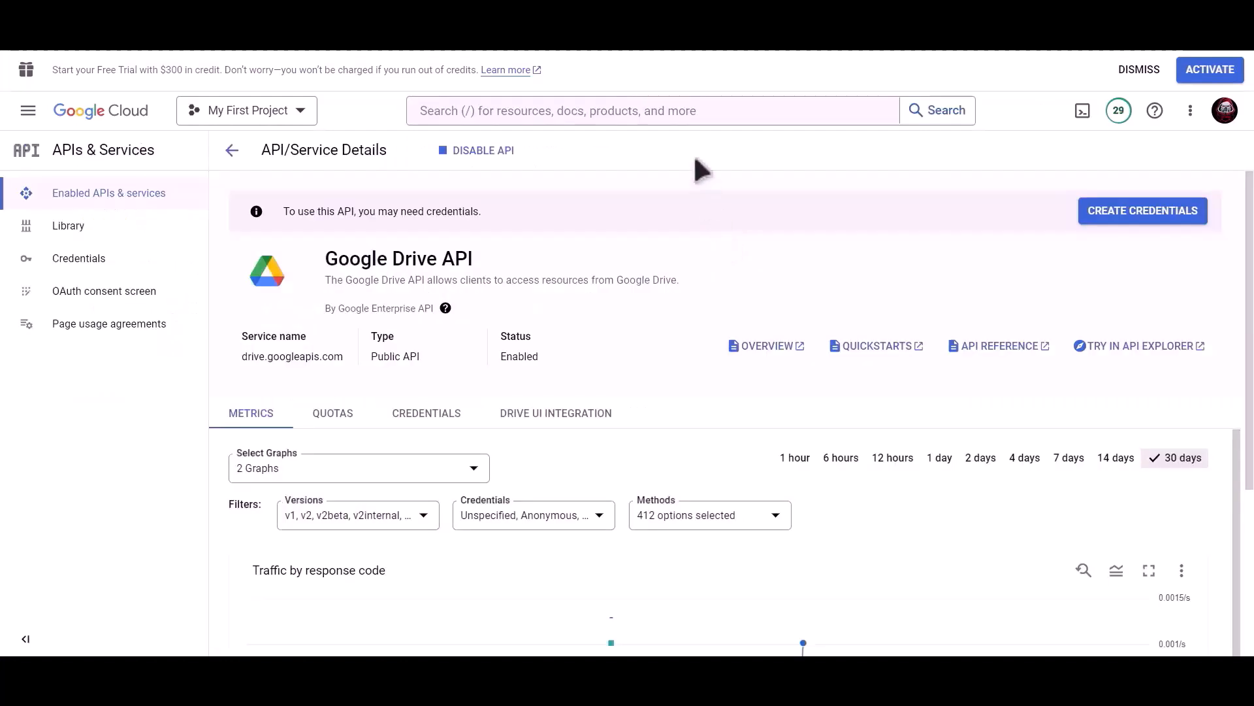
Step: Find the Google Sheets API by searching for "google sheet" and enable it for the project
{"action": "left_click", "coordinate": [670, 112]}
{"action": "type", "text": "googl"}
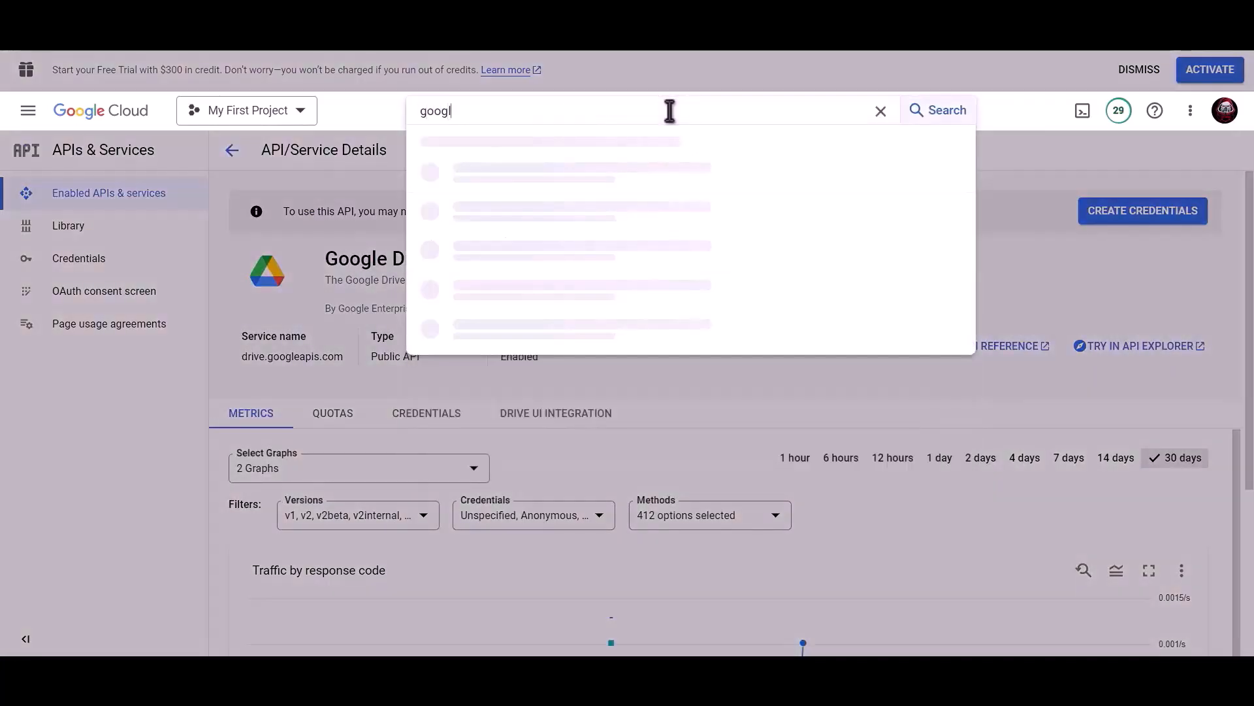
{"action": "type", "text": "e sheet"}
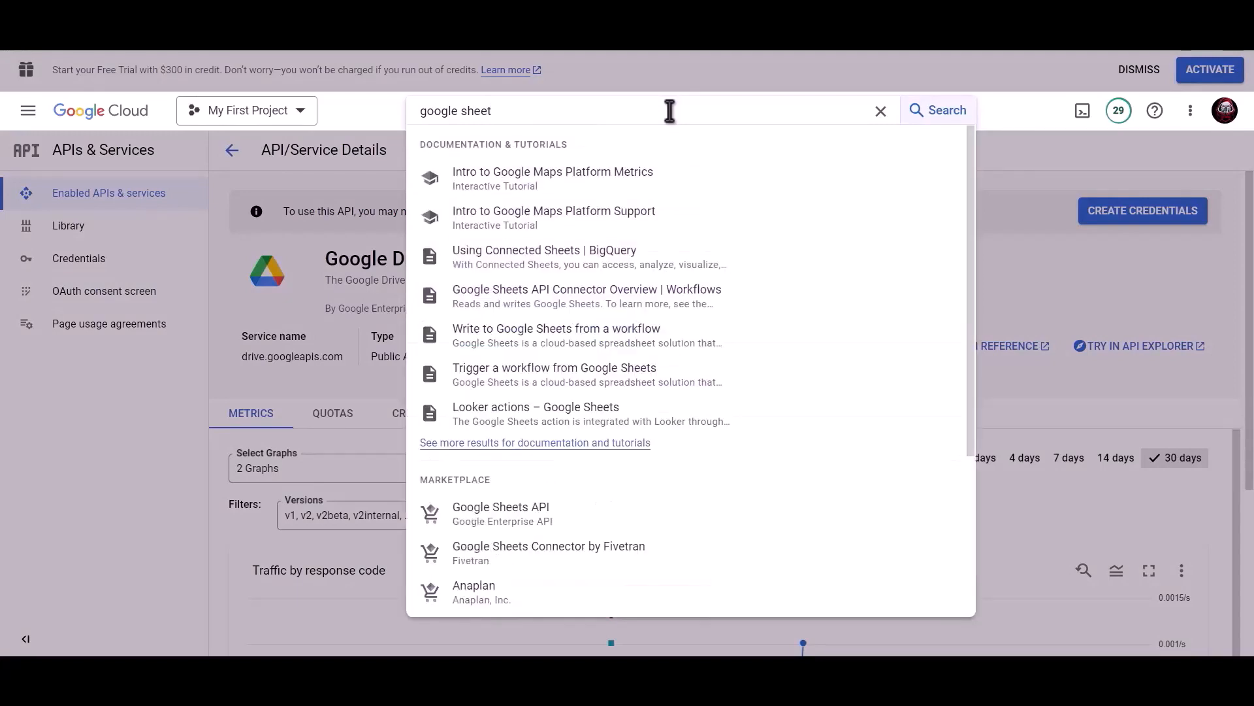
{"action": "left_click", "coordinate": [526, 513]}
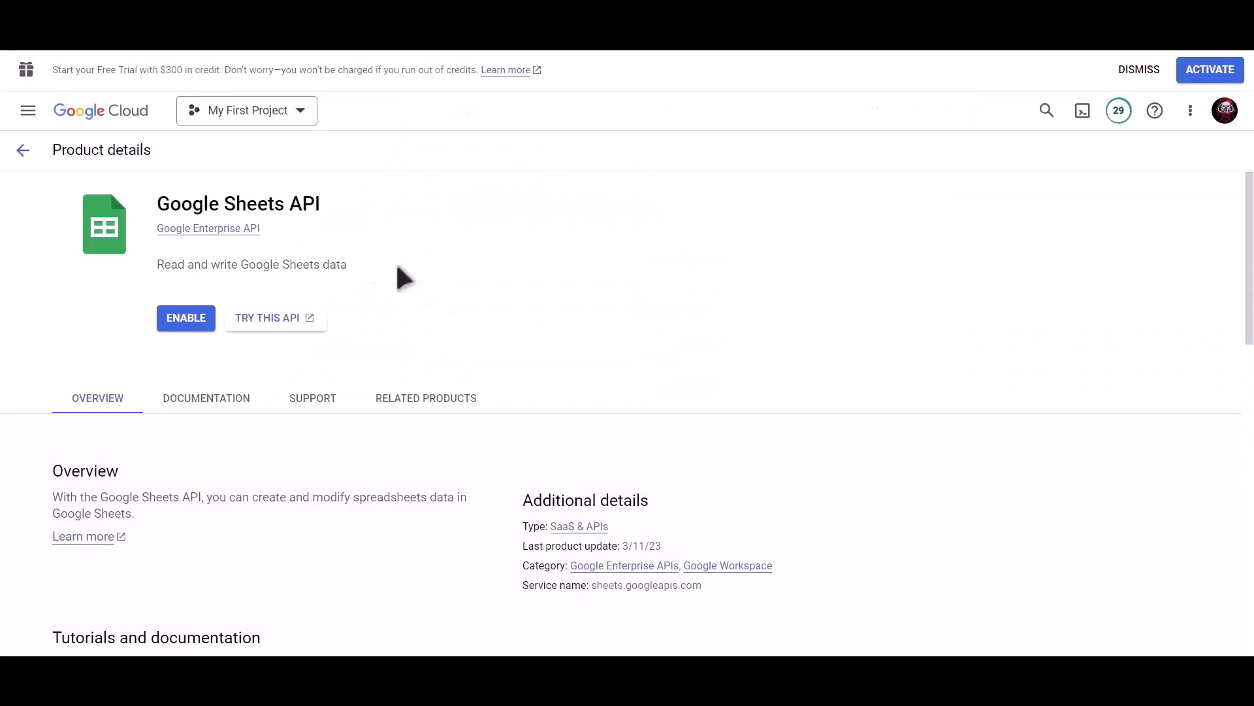
{"action": "left_click", "coordinate": [169, 317]}
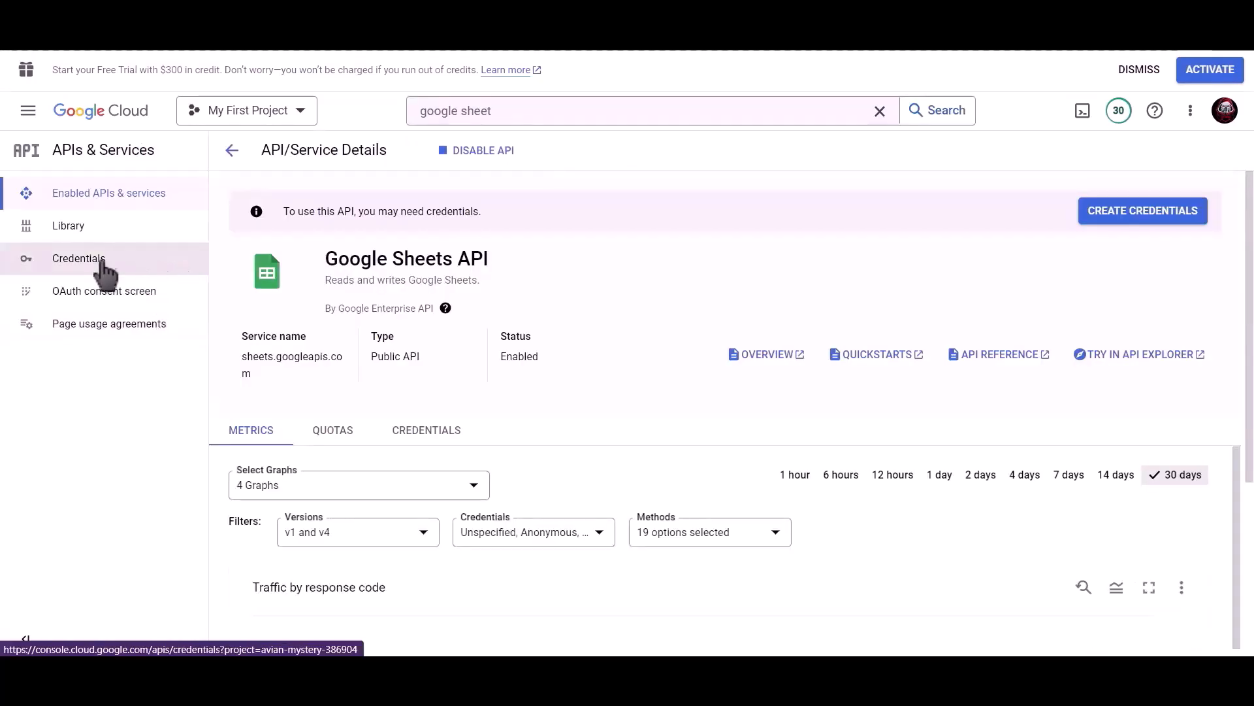
Step: Start a new OAuth client ID credential with application type Web application and the name Bit Integrations
{"action": "left_click", "coordinate": [115, 269]}
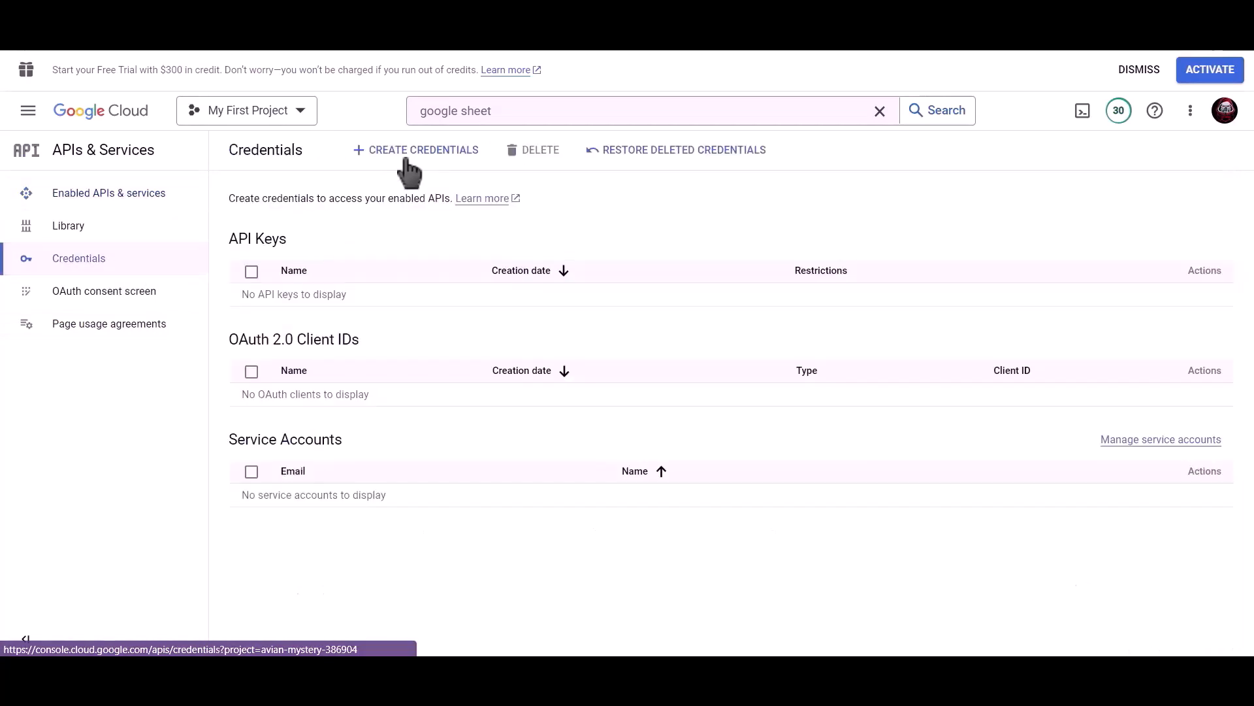
{"action": "left_click", "coordinate": [426, 157]}
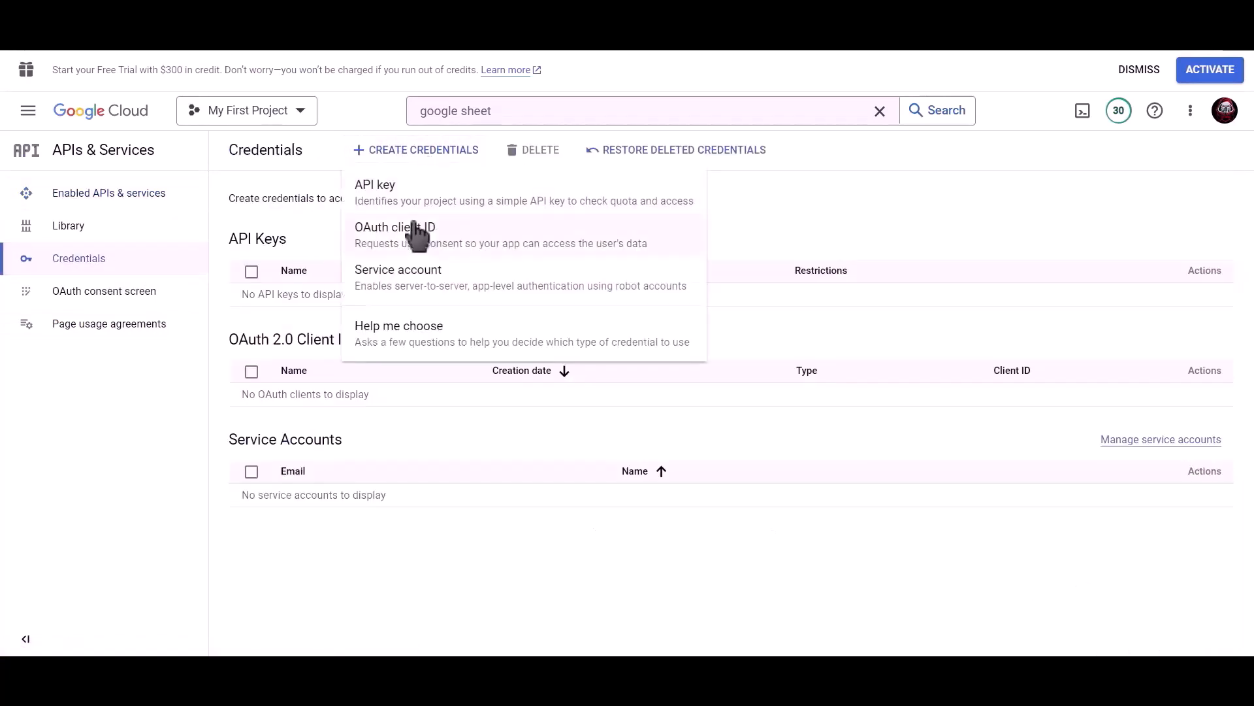
{"action": "left_click", "coordinate": [486, 246]}
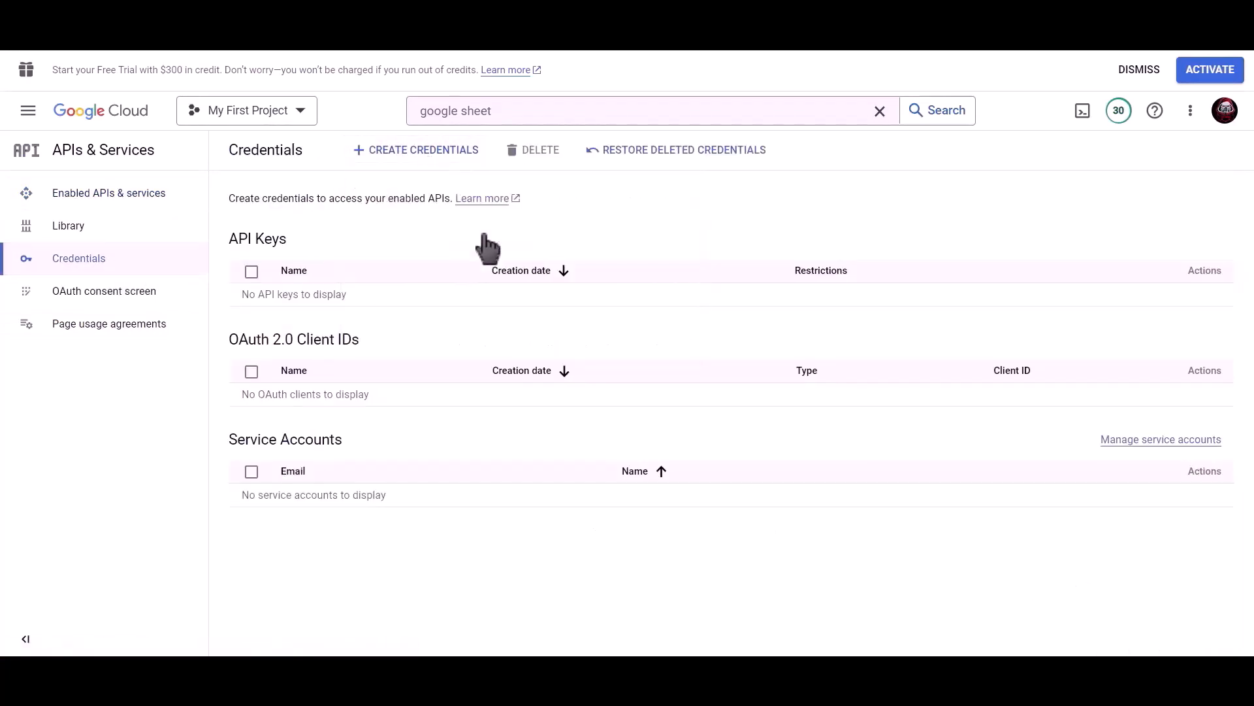
{"action": "left_click", "coordinate": [388, 278]}
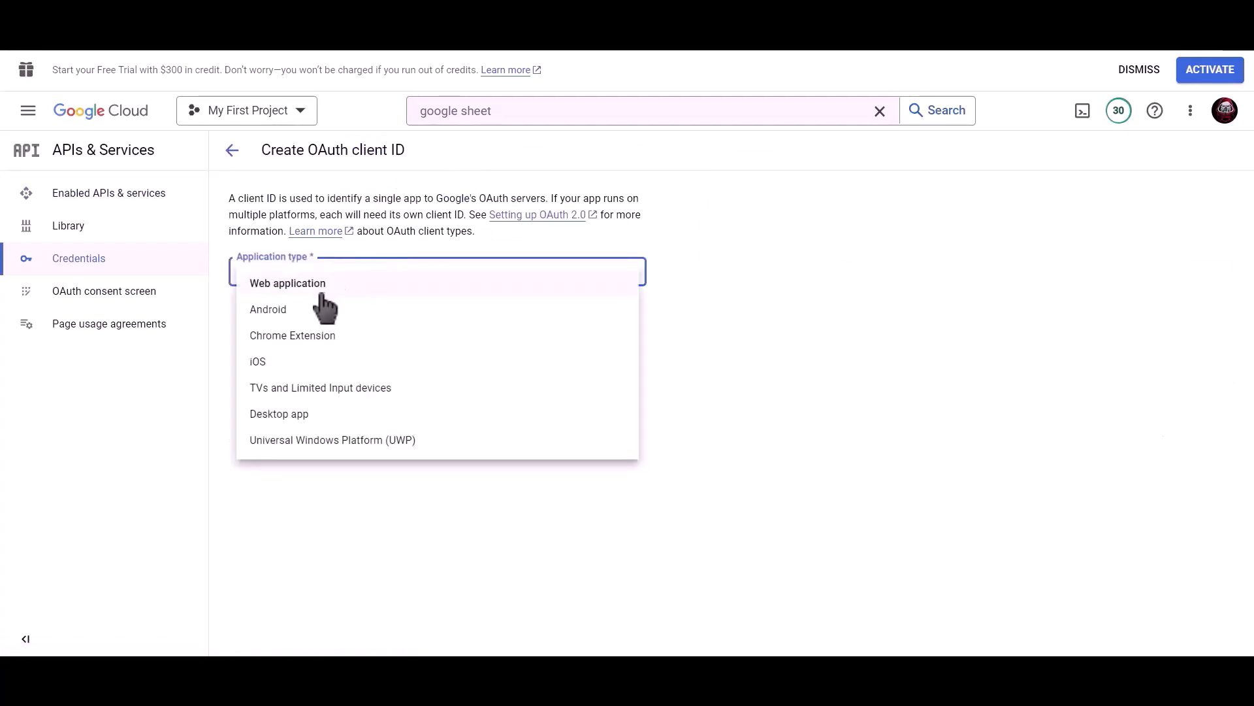
{"action": "left_click", "coordinate": [406, 292]}
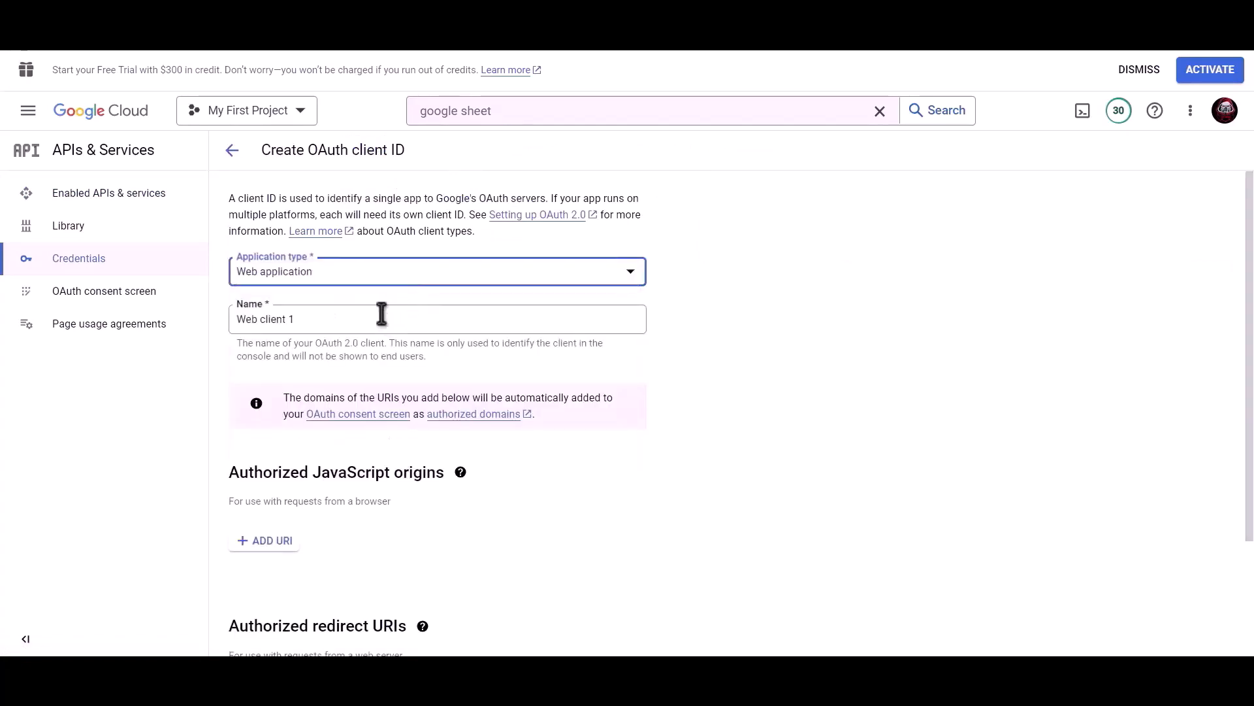
{"action": "left_click_drag", "start_coordinate": [382, 318], "coordinate": [232, 311]}
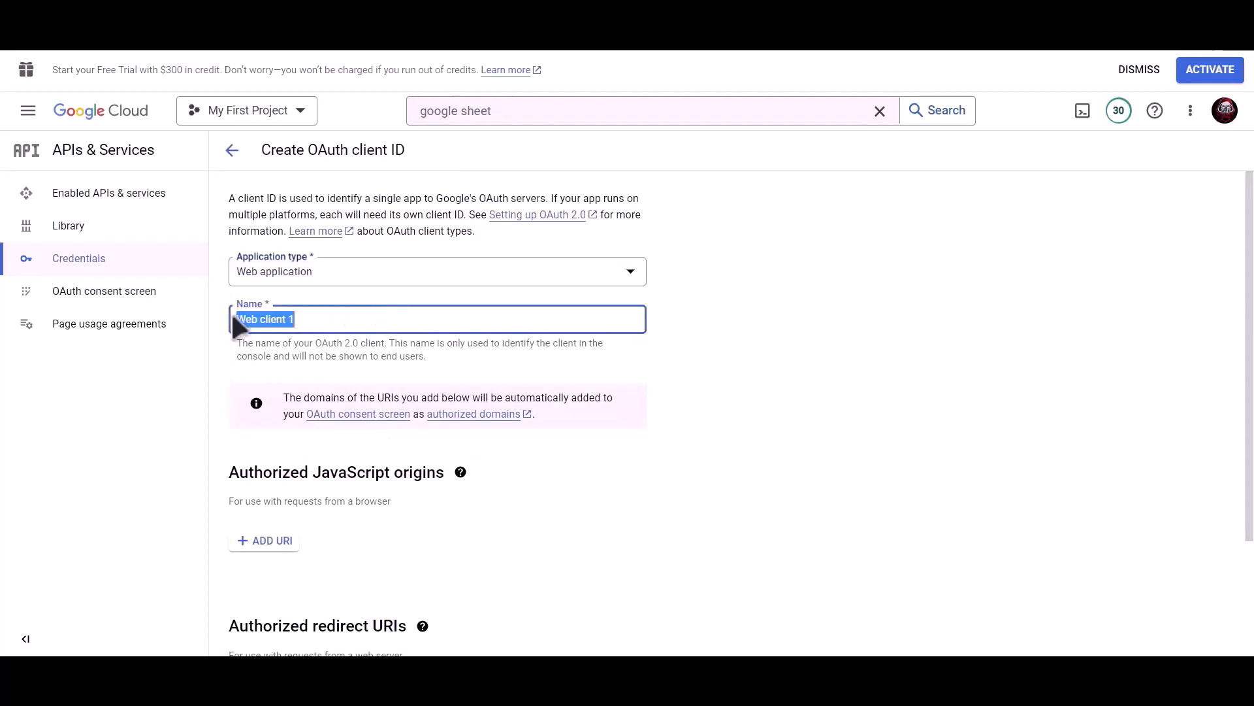
{"action": "type", "text": "Bit Integrations"}
Step: Copy the authorized redirect URI from the Bit Integrations settings into the OAuth client's authorized redirect URIs and create the client
{"action": "scroll", "coordinate": [438, 346], "scroll_direction": "down", "scroll_amount": 2}
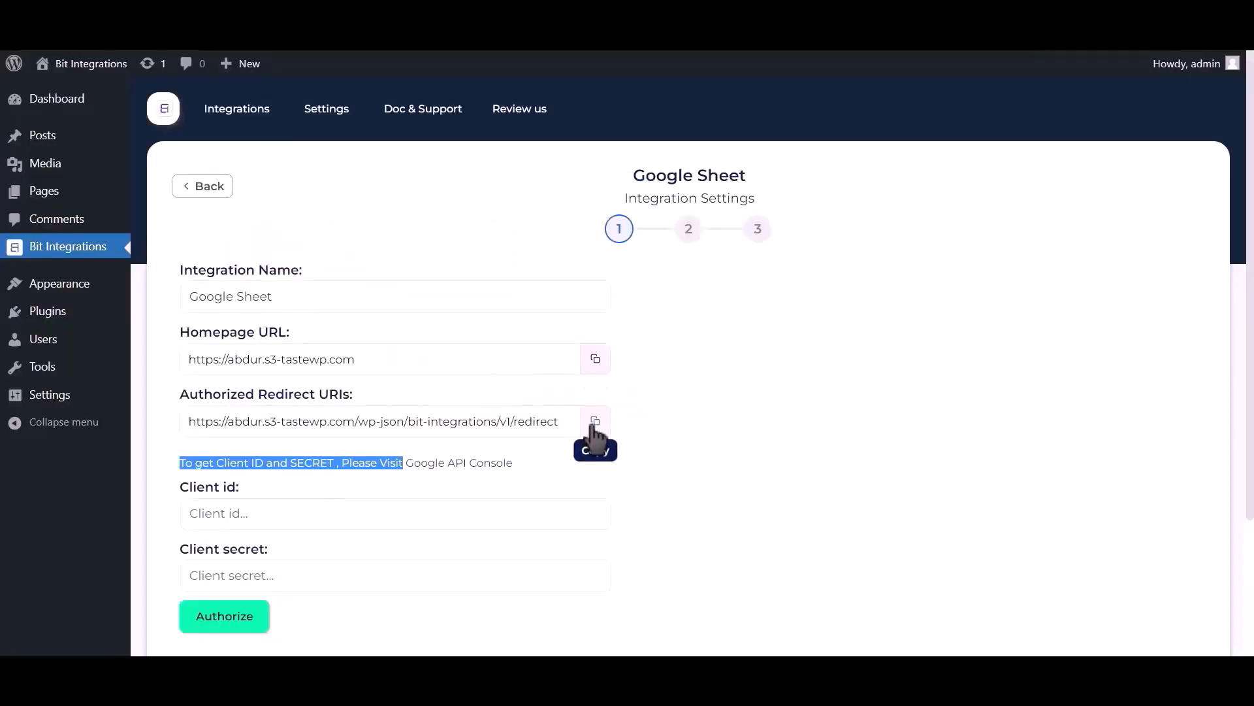
{"action": "left_click", "coordinate": [595, 423]}
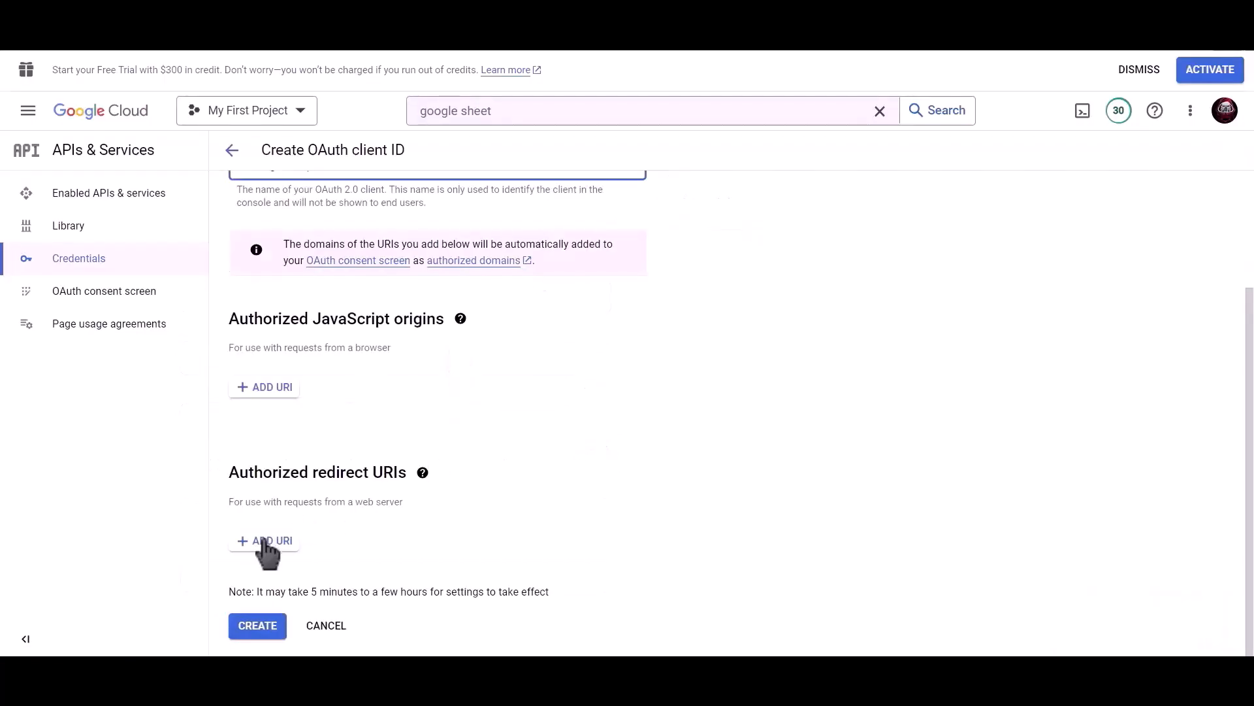
{"action": "left_click", "coordinate": [268, 542]}
{"action": "scroll", "coordinate": [378, 512], "scroll_direction": "down", "scroll_amount": 1}
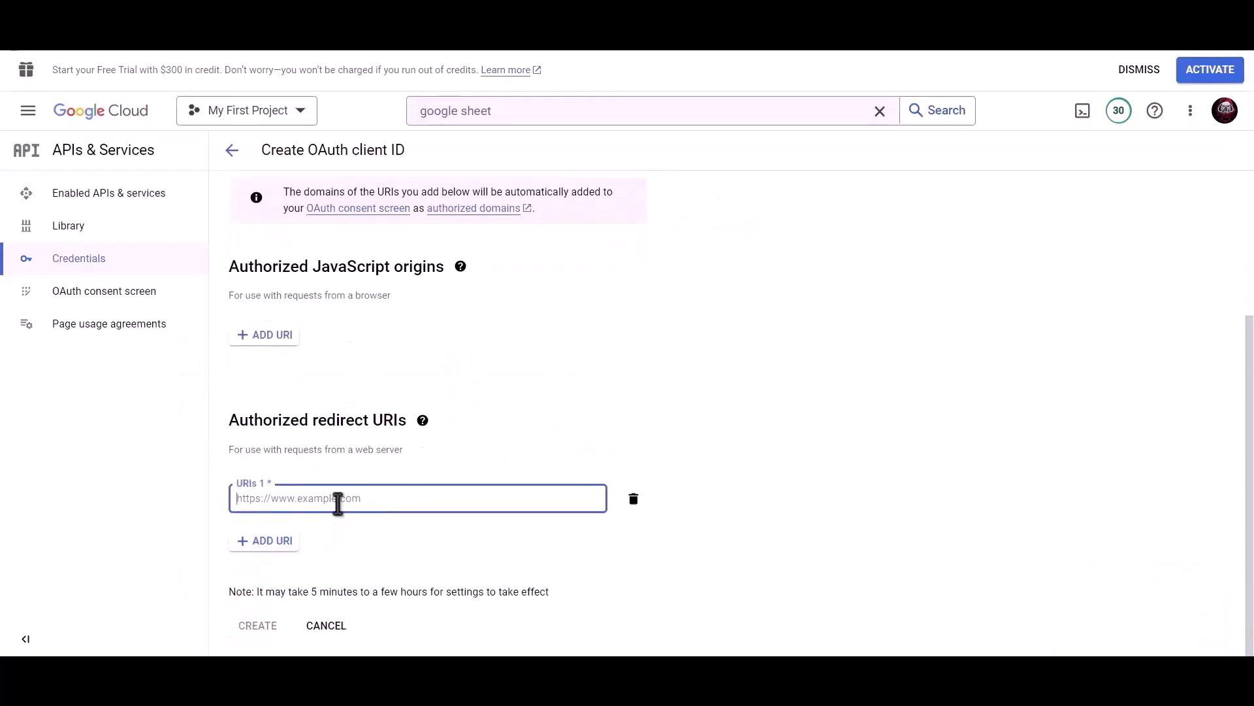
{"action": "key", "text": "ctrl+v"}
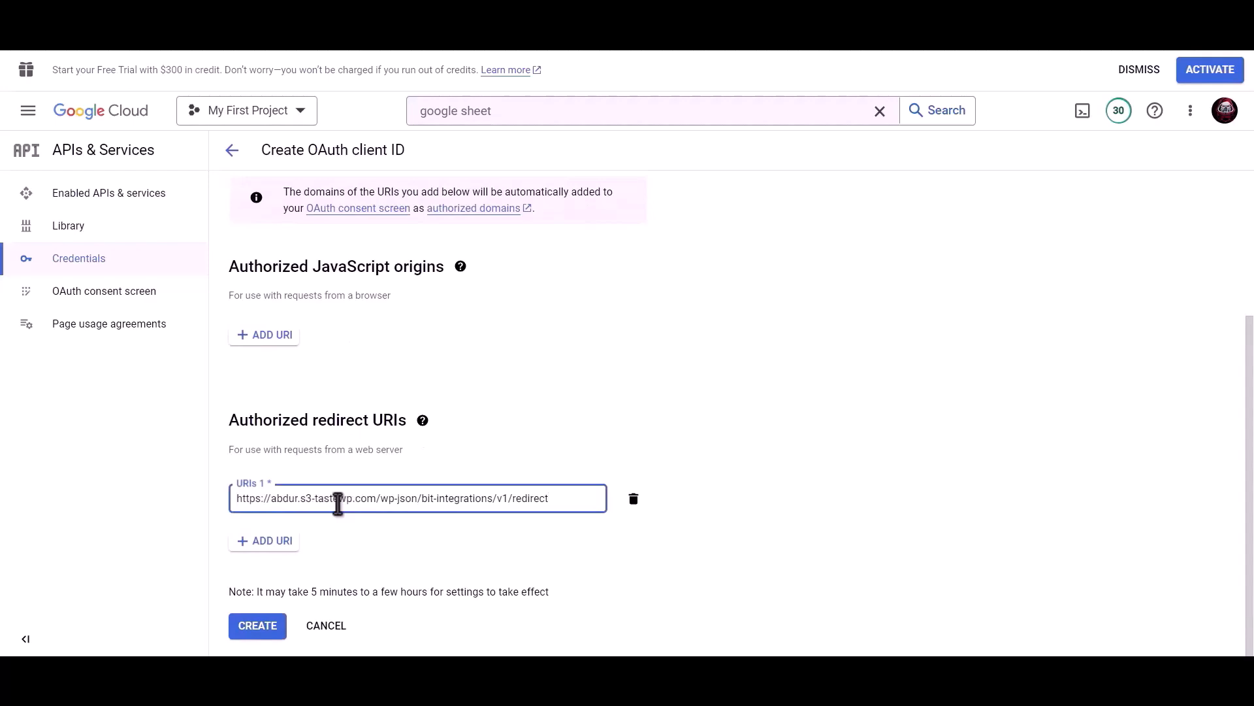
{"action": "left_click", "coordinate": [258, 633]}
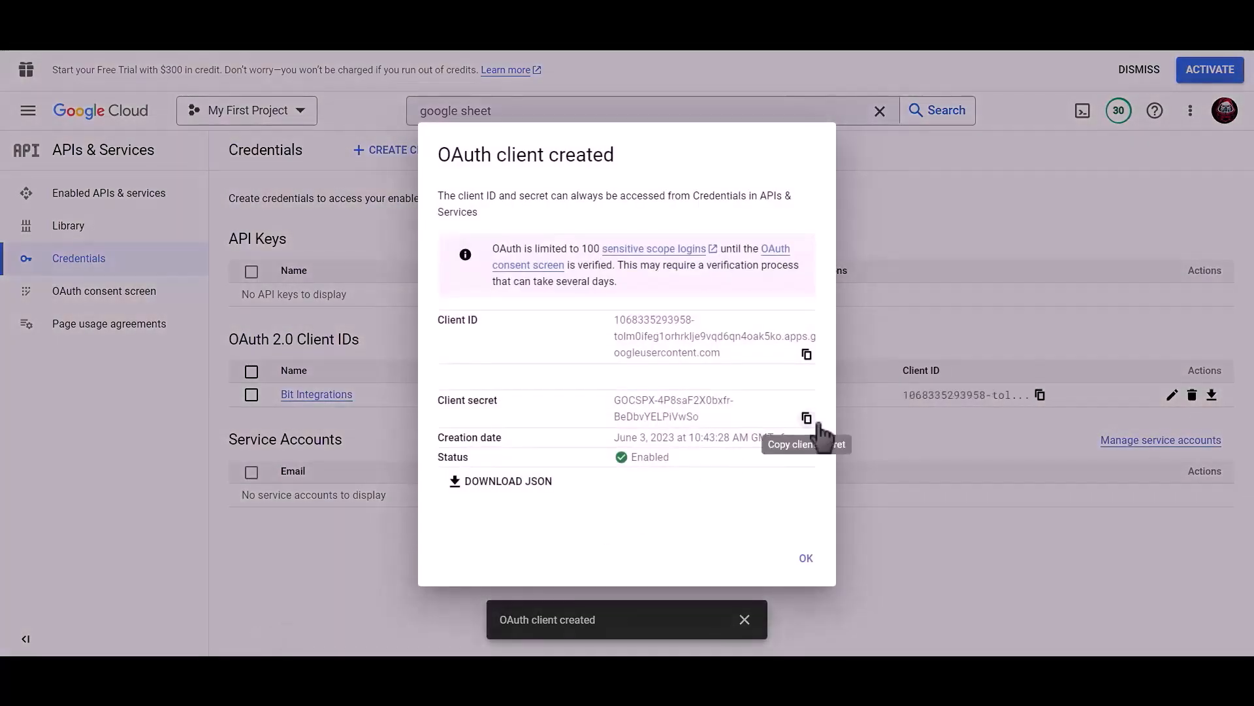
Step: Copy the new OAuth client's client ID and client secret into the matching fields of the Google Sheet integration settings in Bit Integrations
{"action": "left_click", "coordinate": [807, 355]}
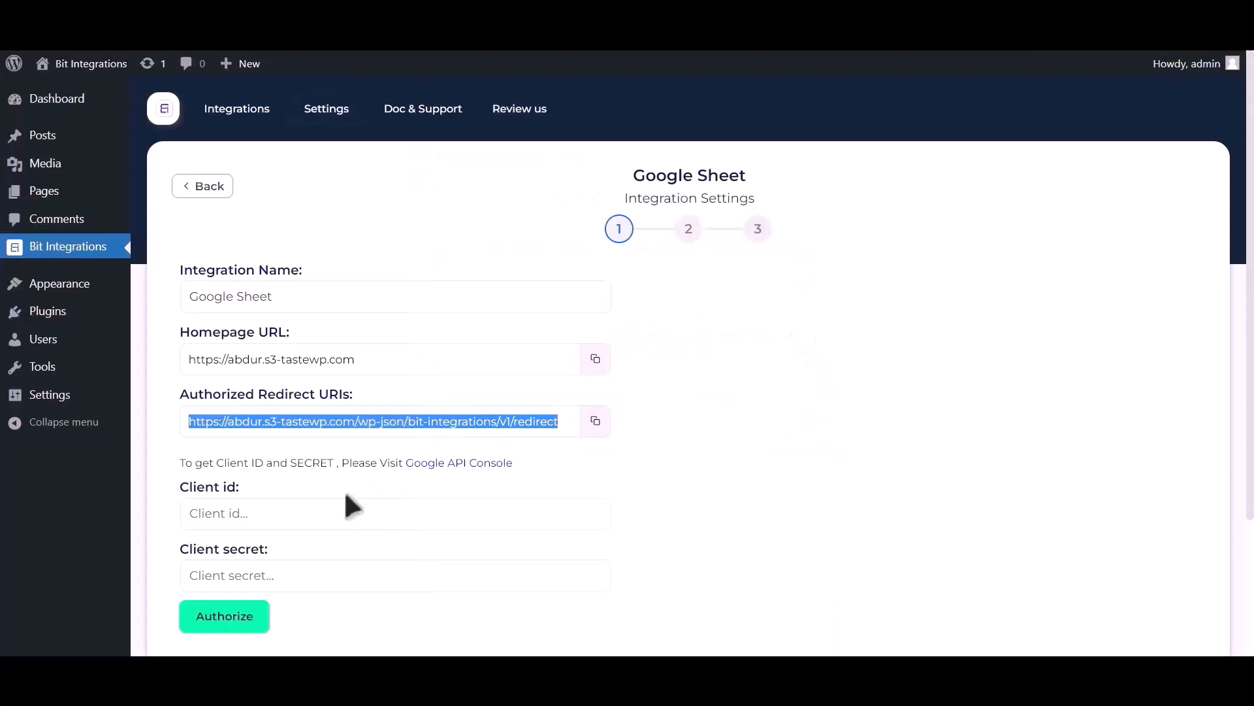
{"action": "left_click", "coordinate": [310, 511]}
{"action": "key", "text": "ctrl+v"}
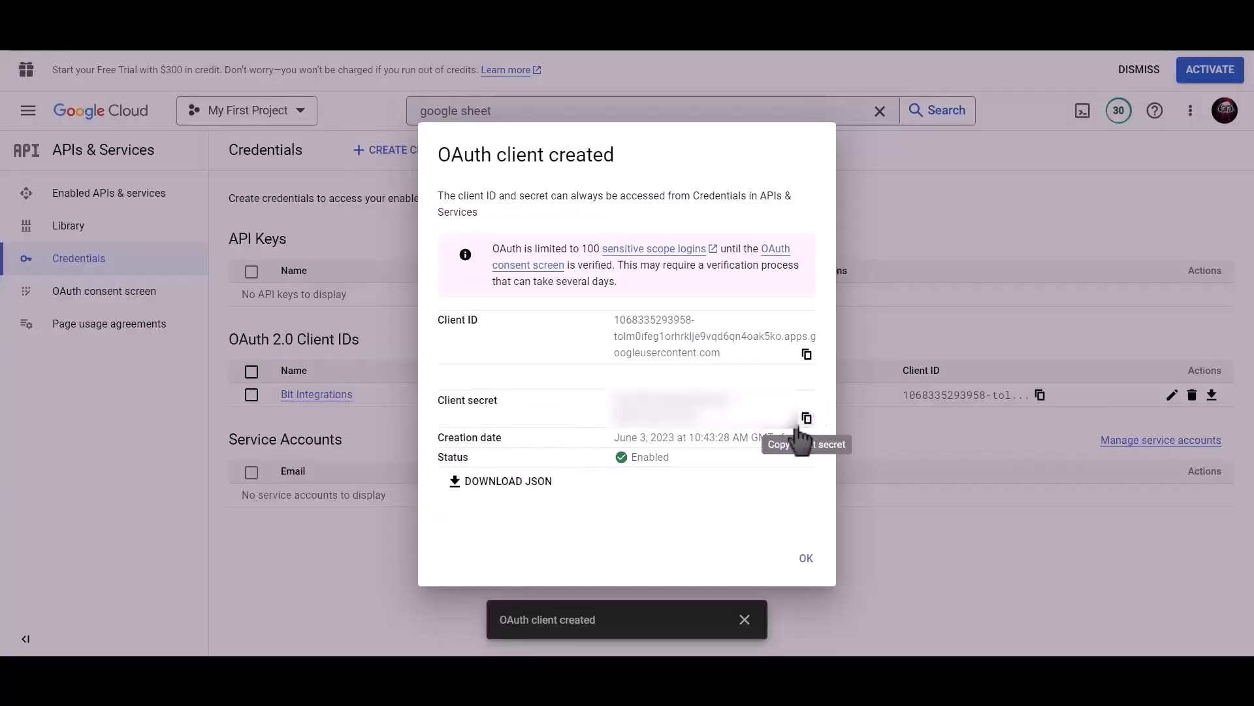
{"action": "left_click", "coordinate": [807, 418]}
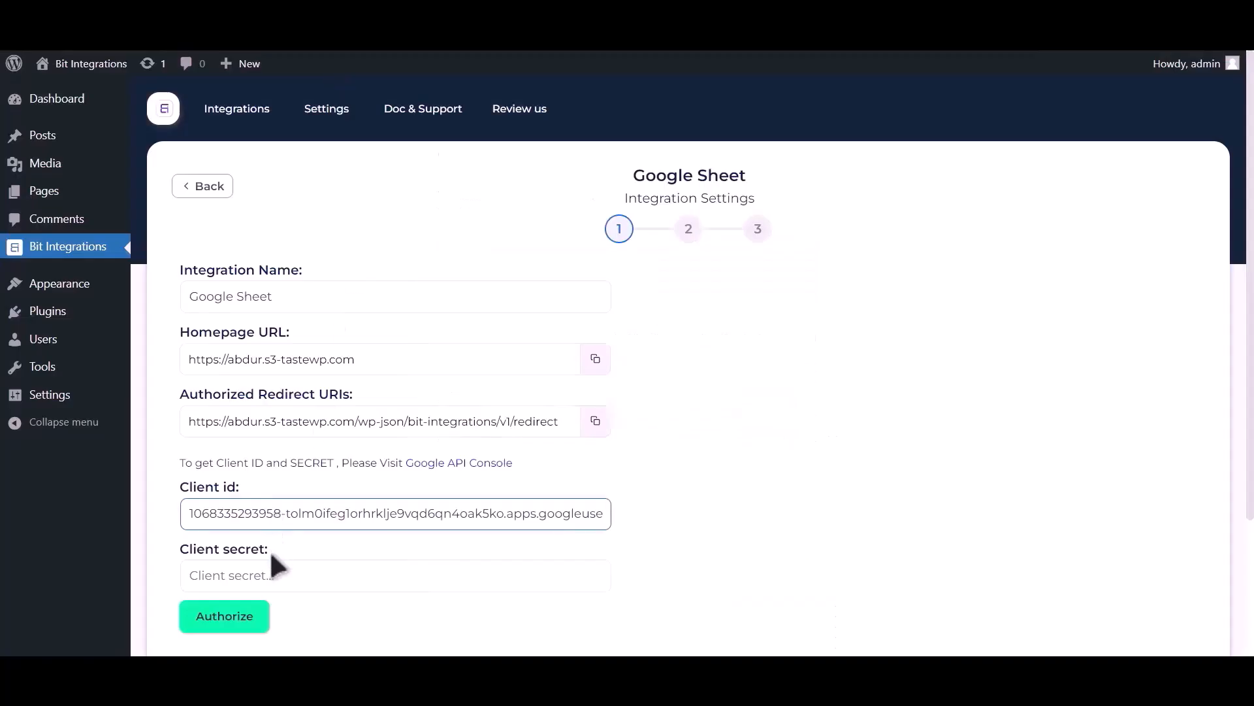
{"action": "left_click", "coordinate": [278, 570]}
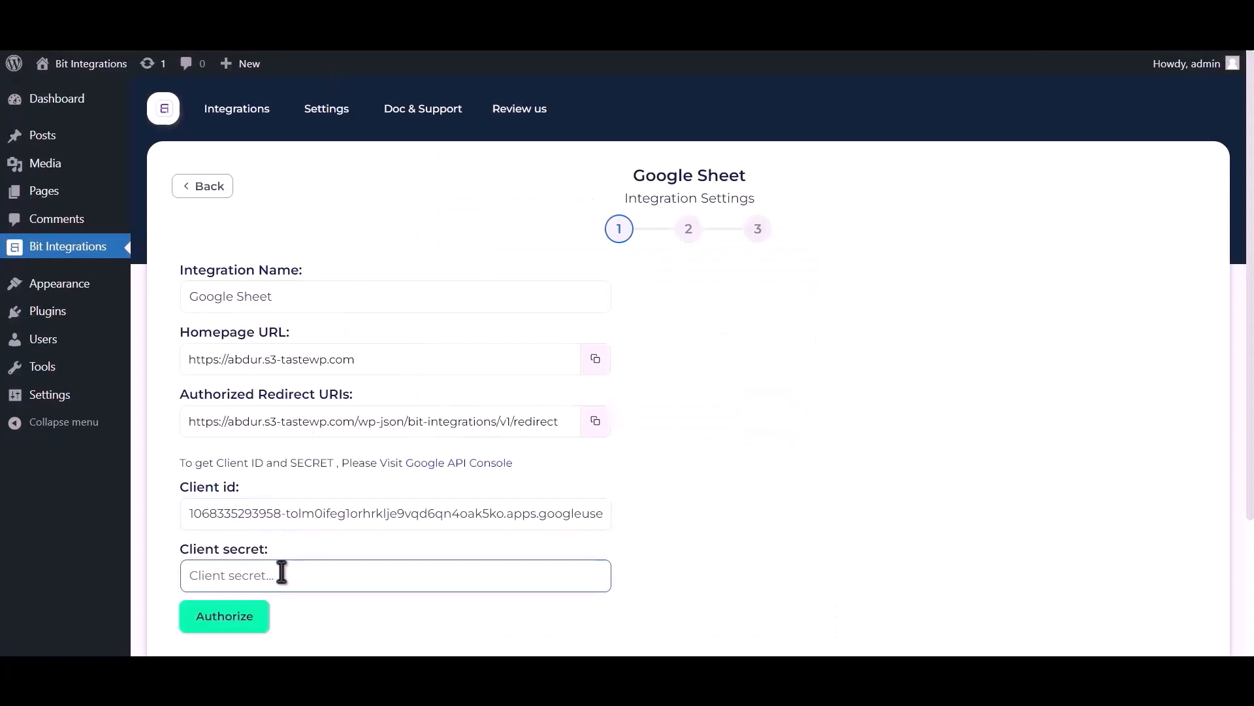
{"action": "key", "text": "ctrl+v"}
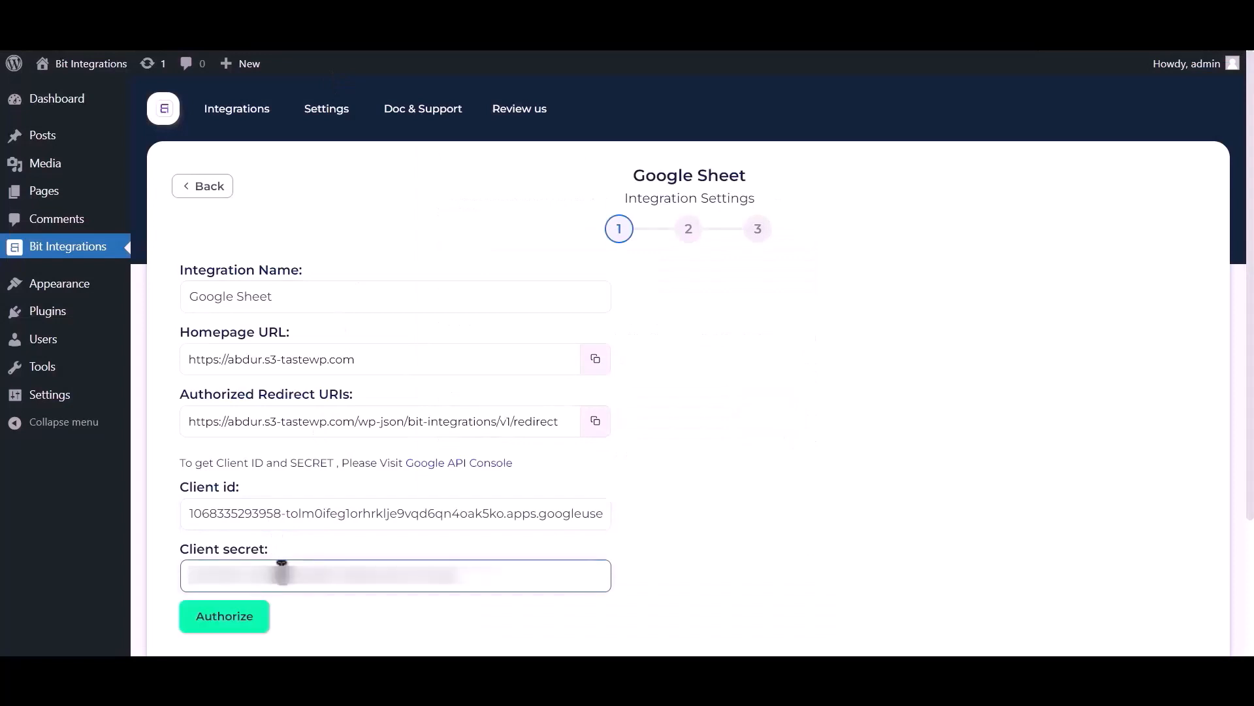
Step: Authorize the Google Sheet integration with the Google account, allowing access despite the unverified app, and continue to the spreadsheet settings
{"action": "left_click", "coordinate": [234, 624]}
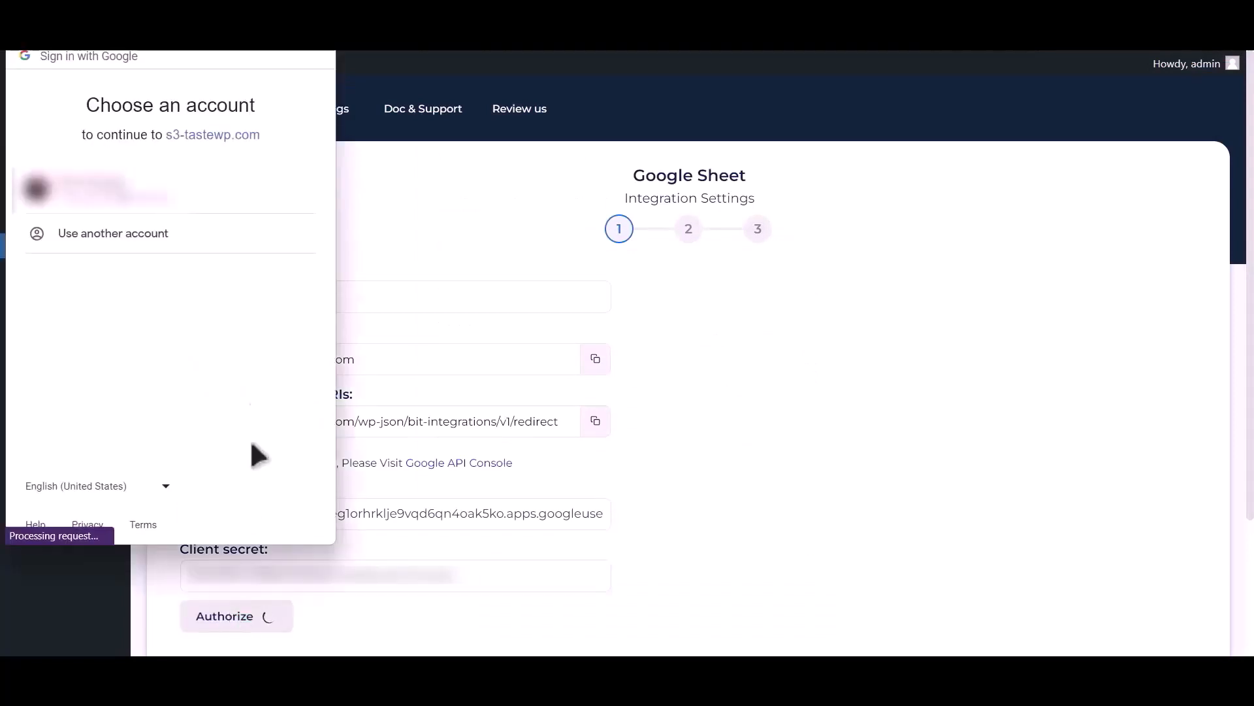
{"action": "left_click", "coordinate": [155, 195]}
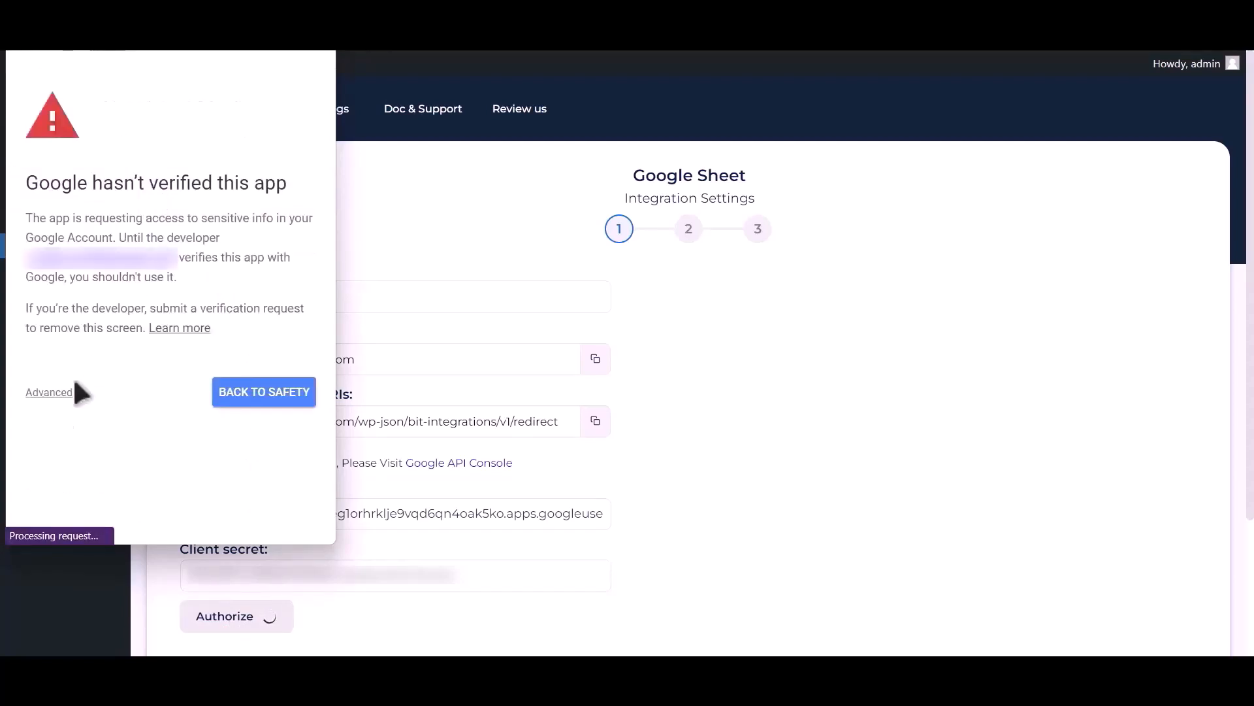
{"action": "left_click", "coordinate": [50, 391]}
{"action": "left_click", "coordinate": [93, 510]}
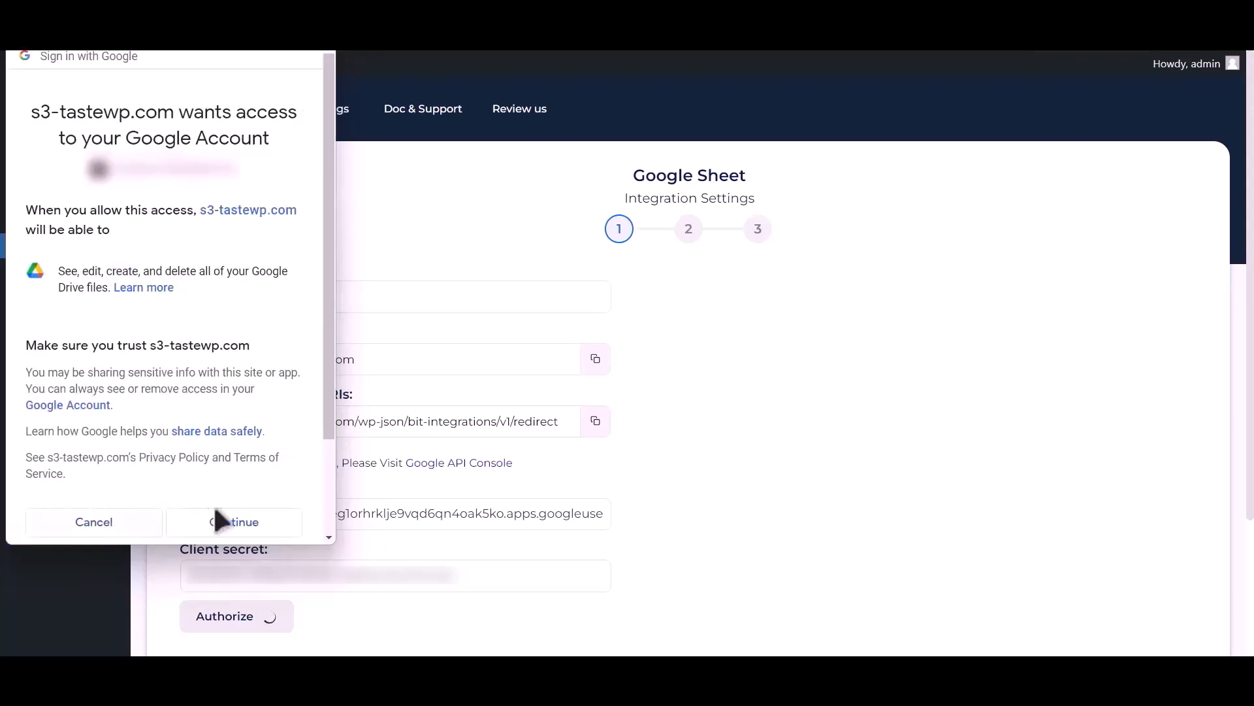
{"action": "left_click", "coordinate": [234, 523]}
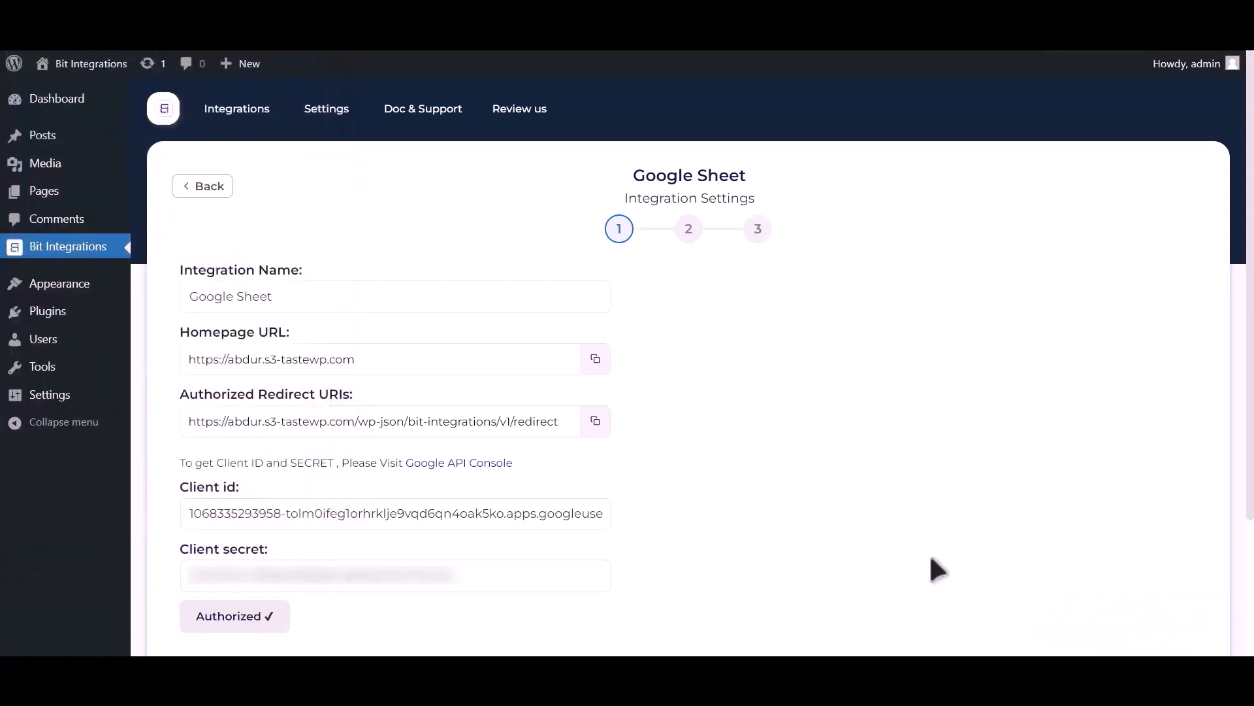
{"action": "scroll", "coordinate": [899, 471], "scroll_direction": "down", "scroll_amount": 3}
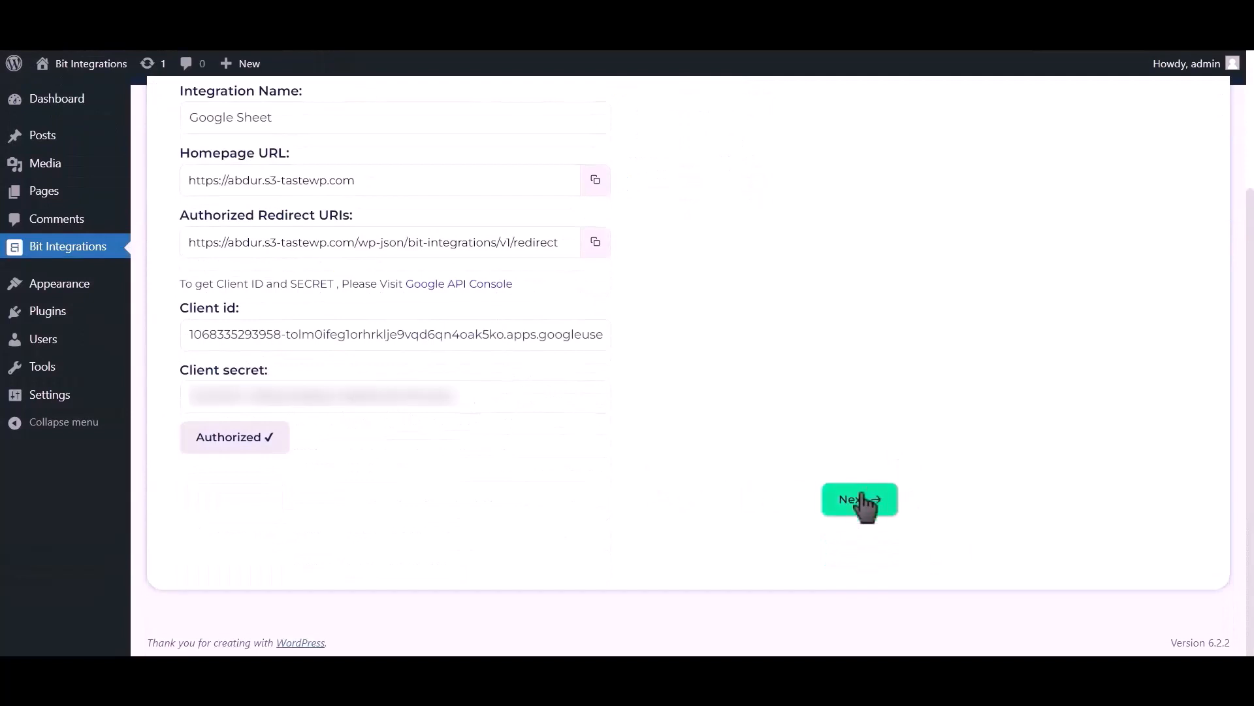
{"action": "left_click", "coordinate": [861, 500]}
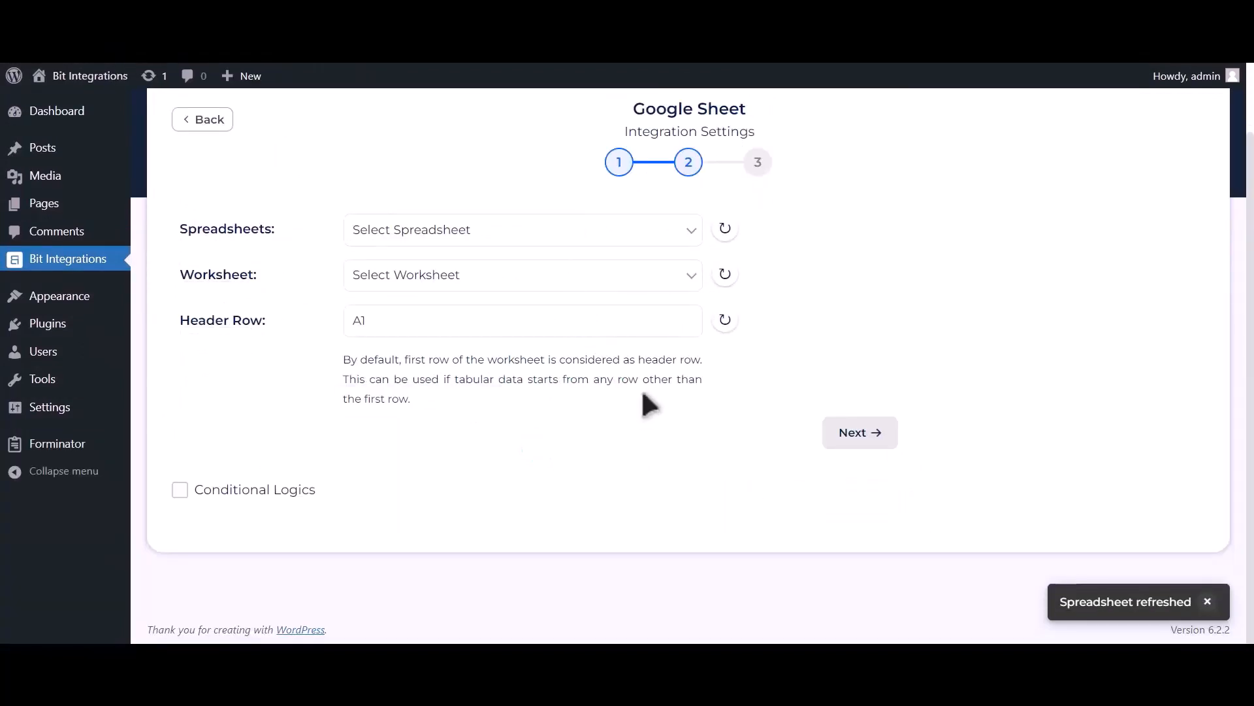
Step: Choose the spreadsheet Post_Google_Sheet and its worksheet Sheet1 as the integration's destination
{"action": "left_click", "coordinate": [586, 239]}
{"action": "left_click", "coordinate": [551, 269]}
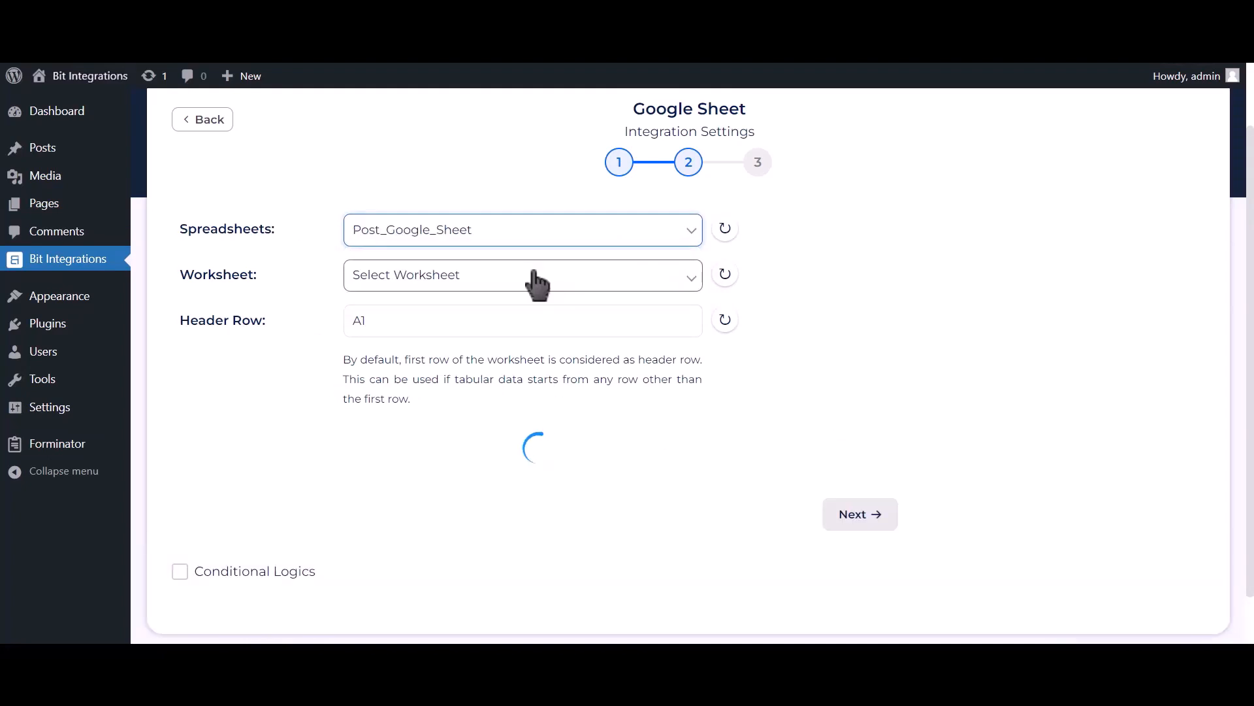
{"action": "left_click", "coordinate": [536, 284]}
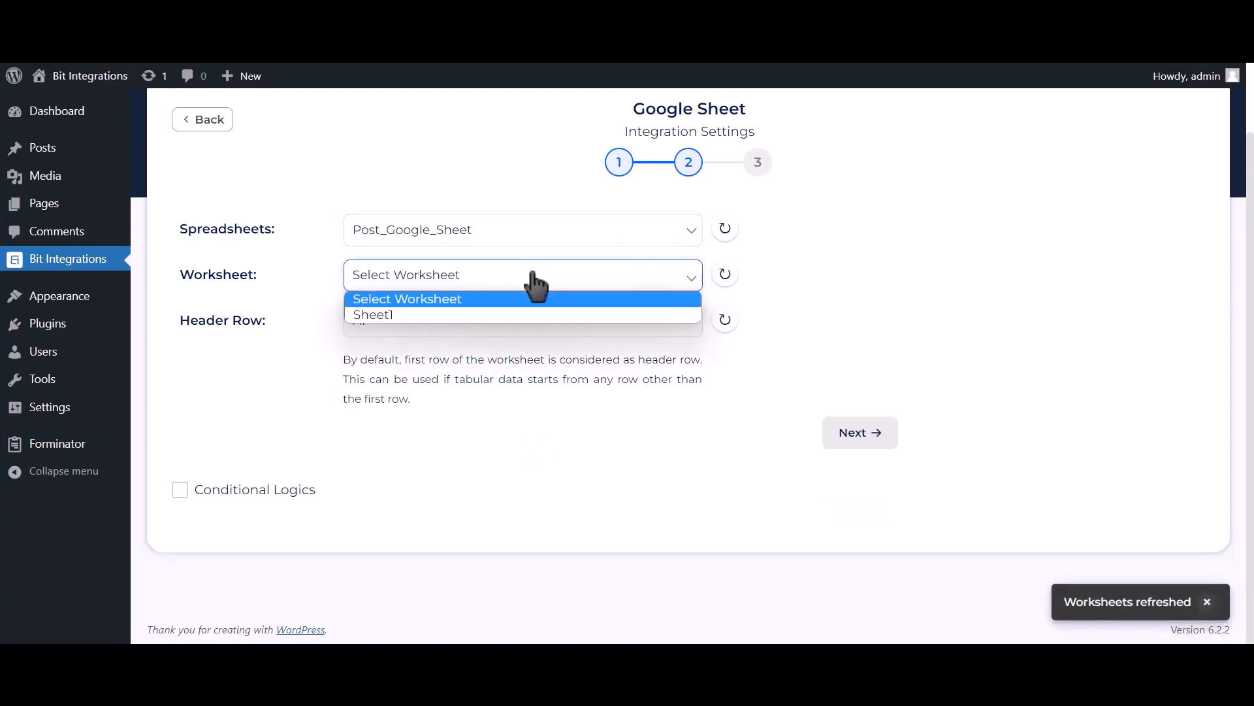
{"action": "left_click", "coordinate": [442, 317]}
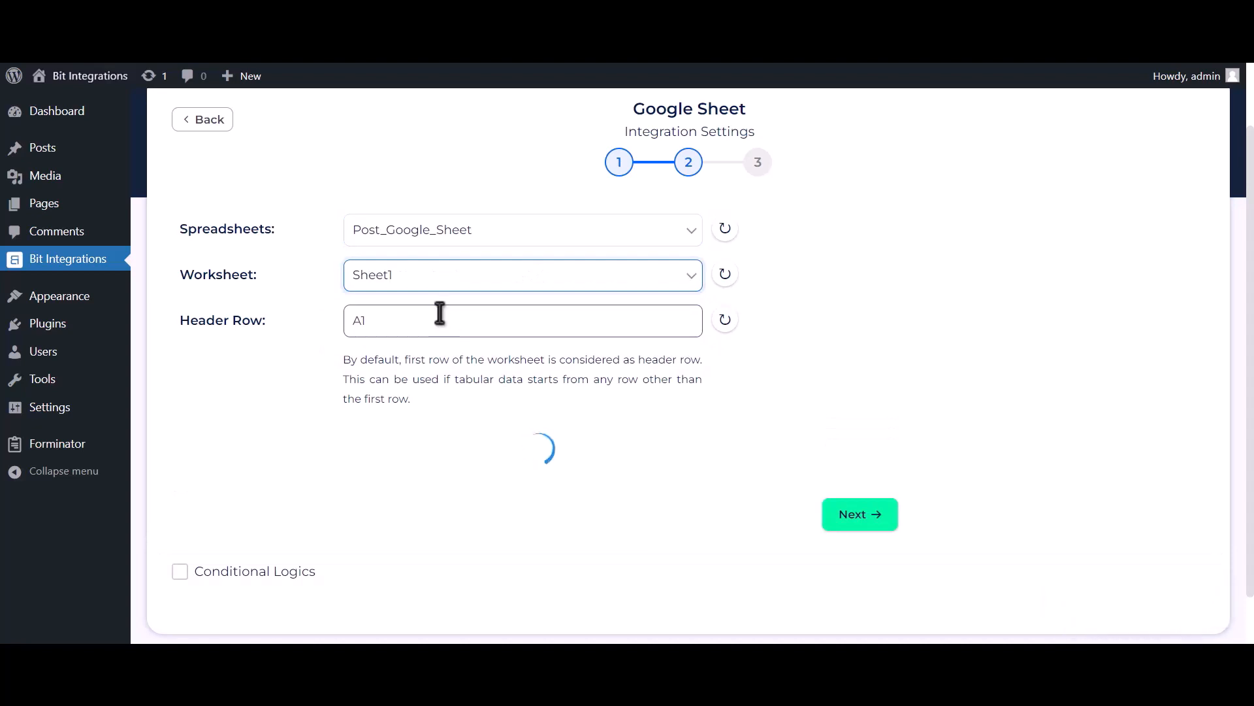
{"action": "left_click", "coordinate": [442, 317]}
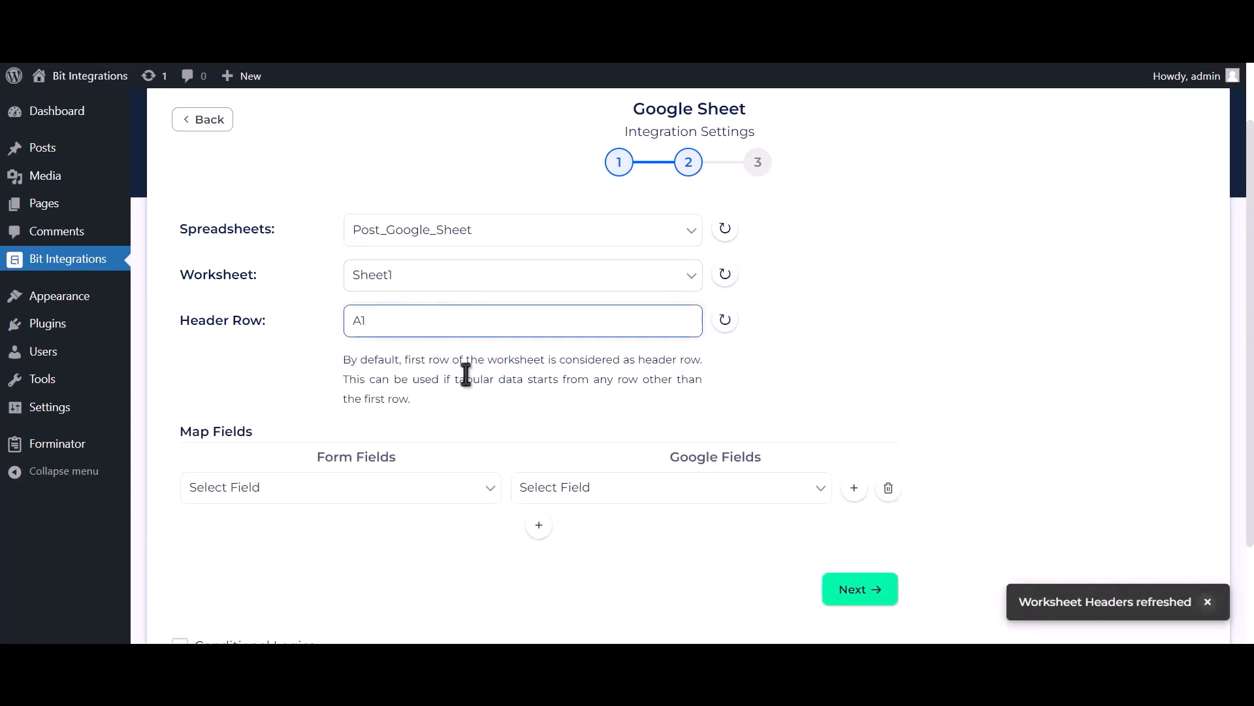
Step: Map the form field Name-1 to the Google field Name
{"action": "scroll", "coordinate": [466, 376], "scroll_direction": "down", "scroll_amount": 2}
{"action": "left_click", "coordinate": [552, 359]}
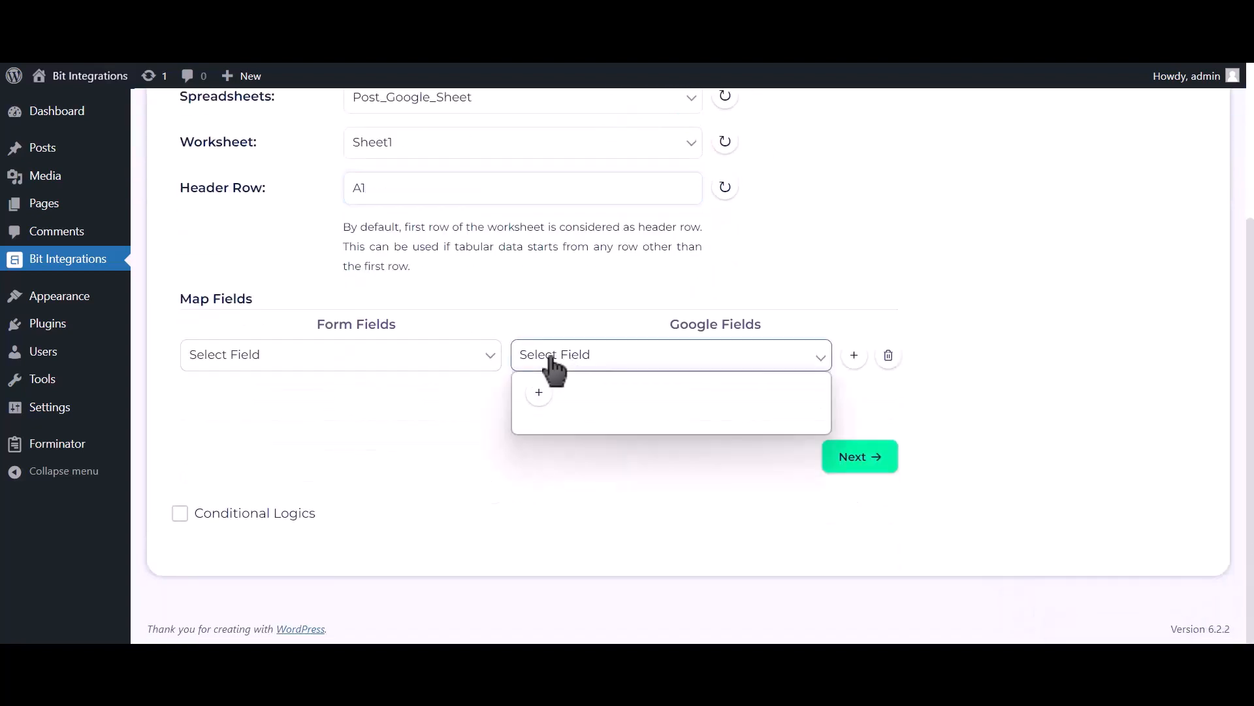
{"action": "left_click", "coordinate": [549, 392]}
{"action": "left_click", "coordinate": [462, 358]}
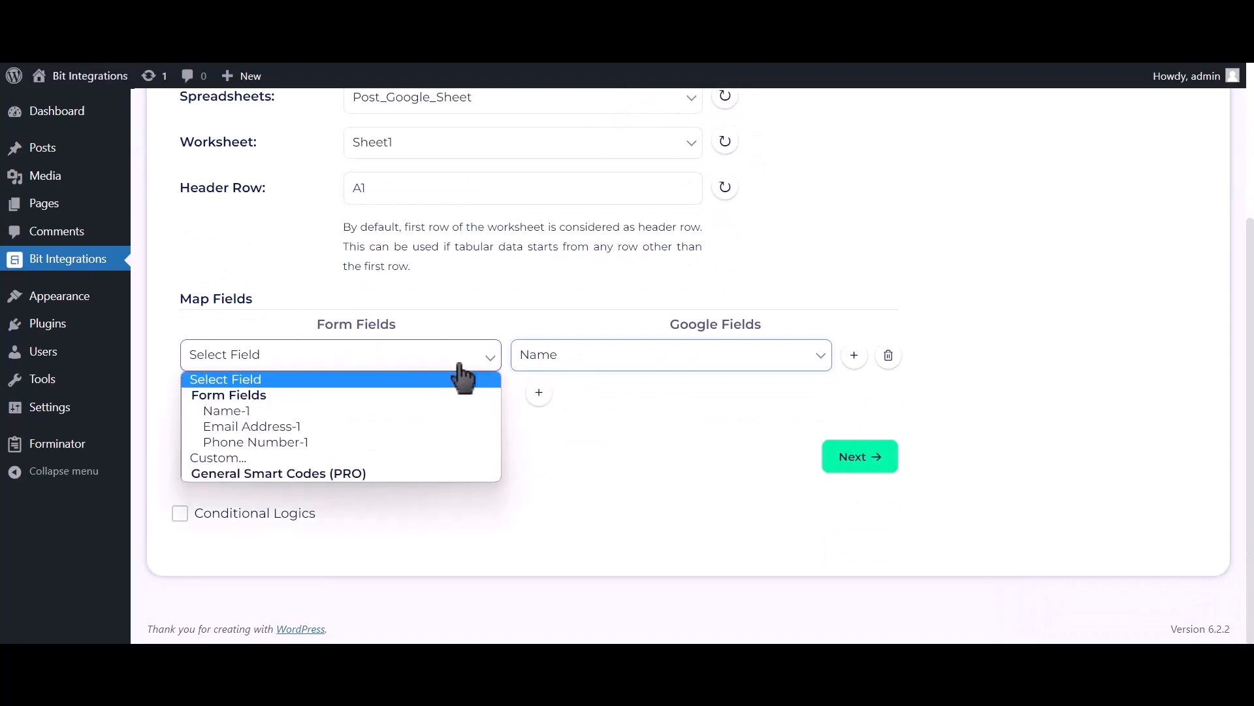
{"action": "left_click", "coordinate": [369, 410]}
Step: Add a second mapping row that links the form field Email Address-1 to the Google field Email Address
{"action": "left_click", "coordinate": [540, 392]}
{"action": "left_click", "coordinate": [566, 398]}
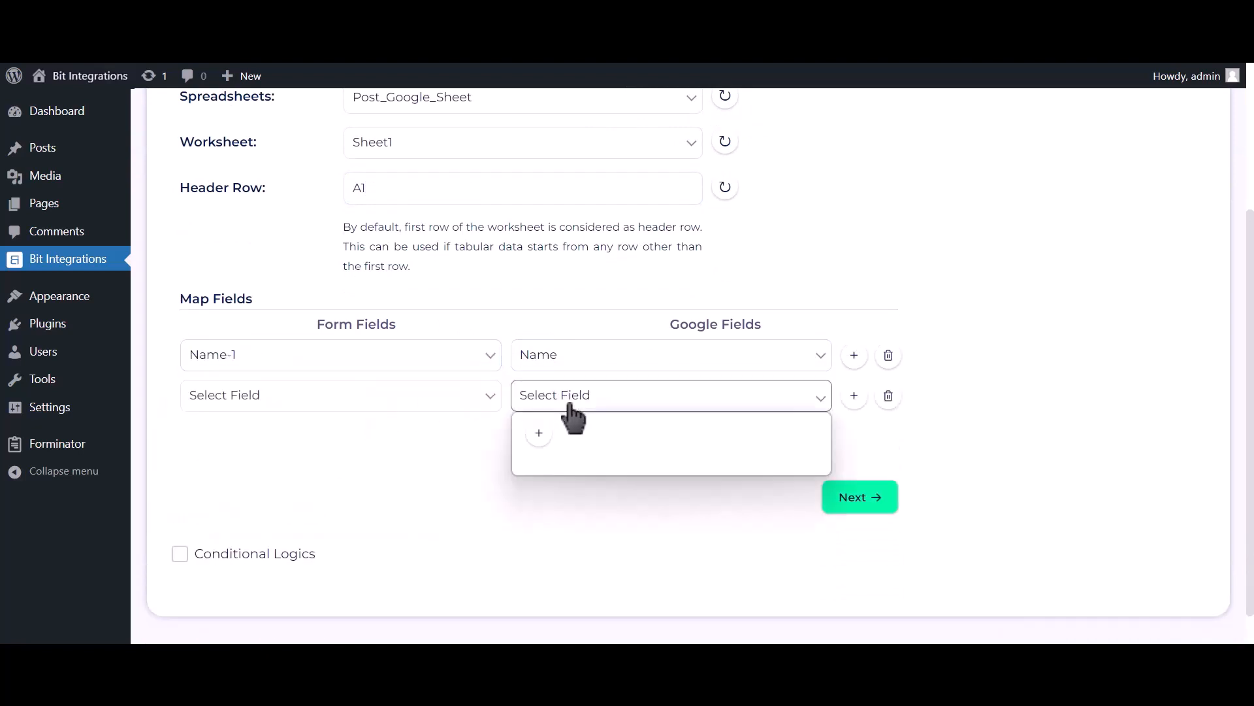
{"action": "left_click", "coordinate": [558, 448]}
{"action": "left_click", "coordinate": [380, 402]}
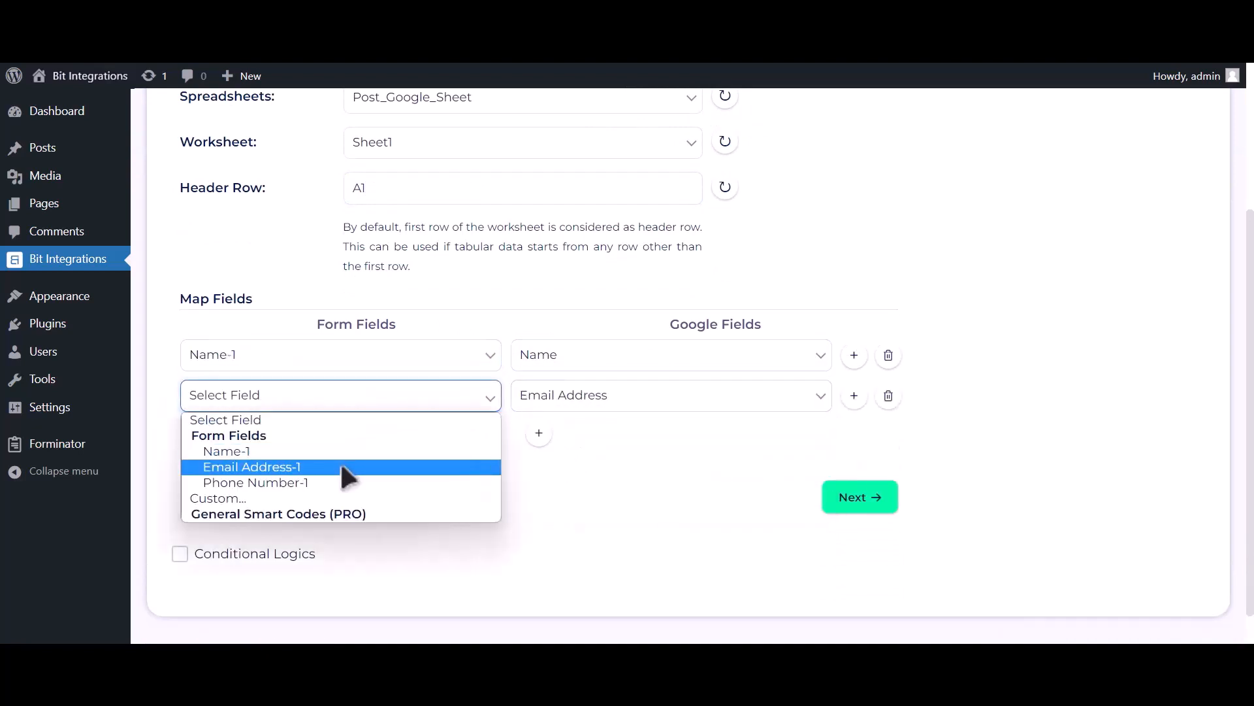
{"action": "left_click", "coordinate": [339, 465]}
Step: Add a third mapping row that links the form field Phone Number-1 to the Google field Phone Number
{"action": "left_click", "coordinate": [539, 432]}
{"action": "left_click", "coordinate": [572, 438]}
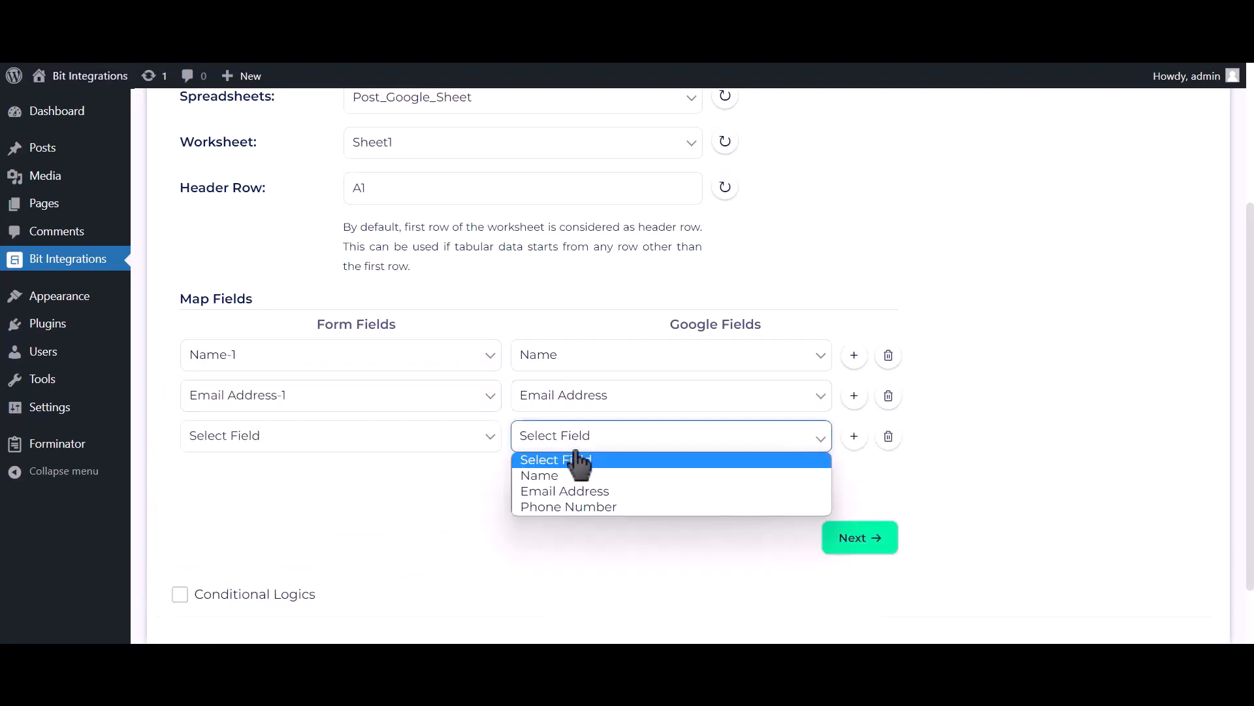
{"action": "left_click", "coordinate": [574, 506]}
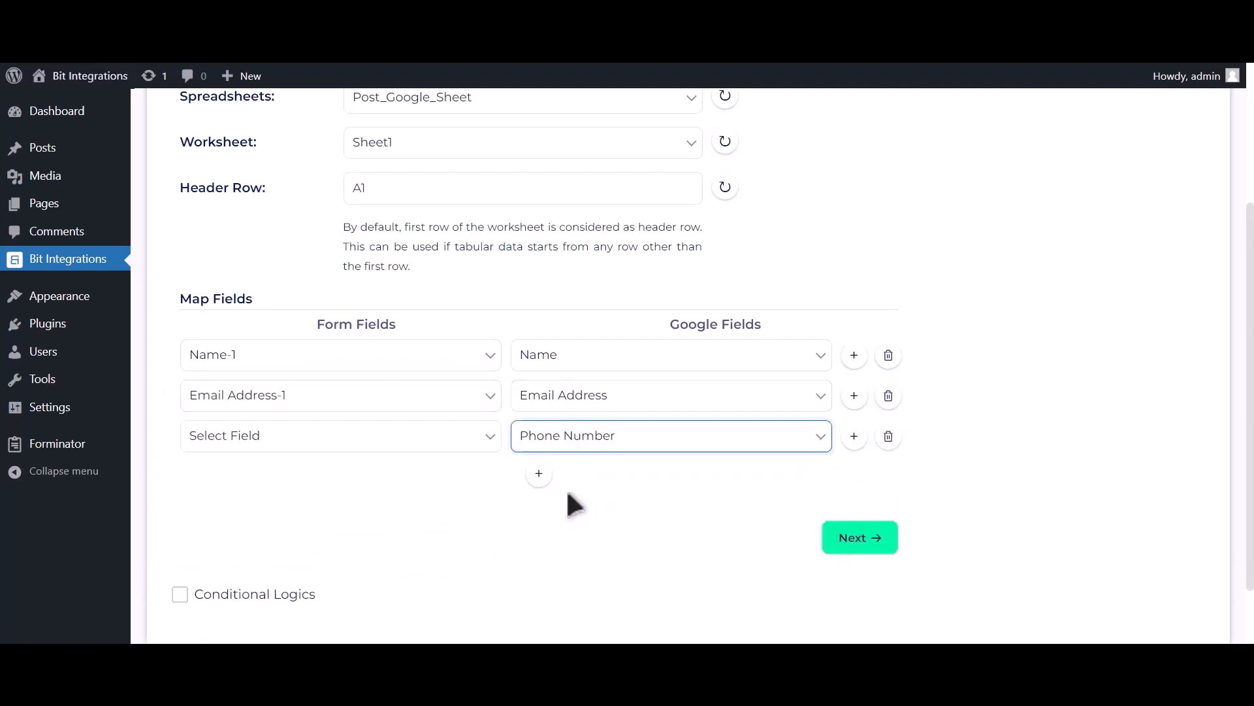
{"action": "left_click", "coordinate": [455, 446]}
{"action": "left_click", "coordinate": [403, 516]}
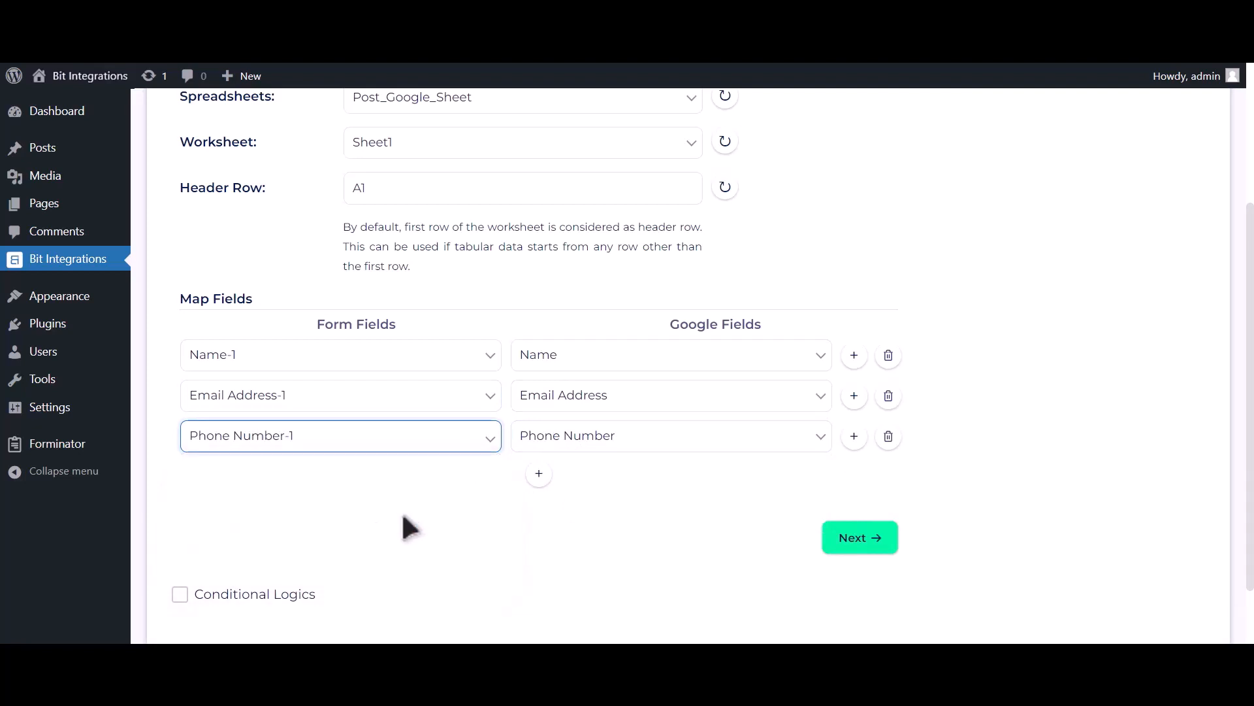
{"action": "scroll", "coordinate": [366, 523], "scroll_direction": "down", "scroll_amount": 2}
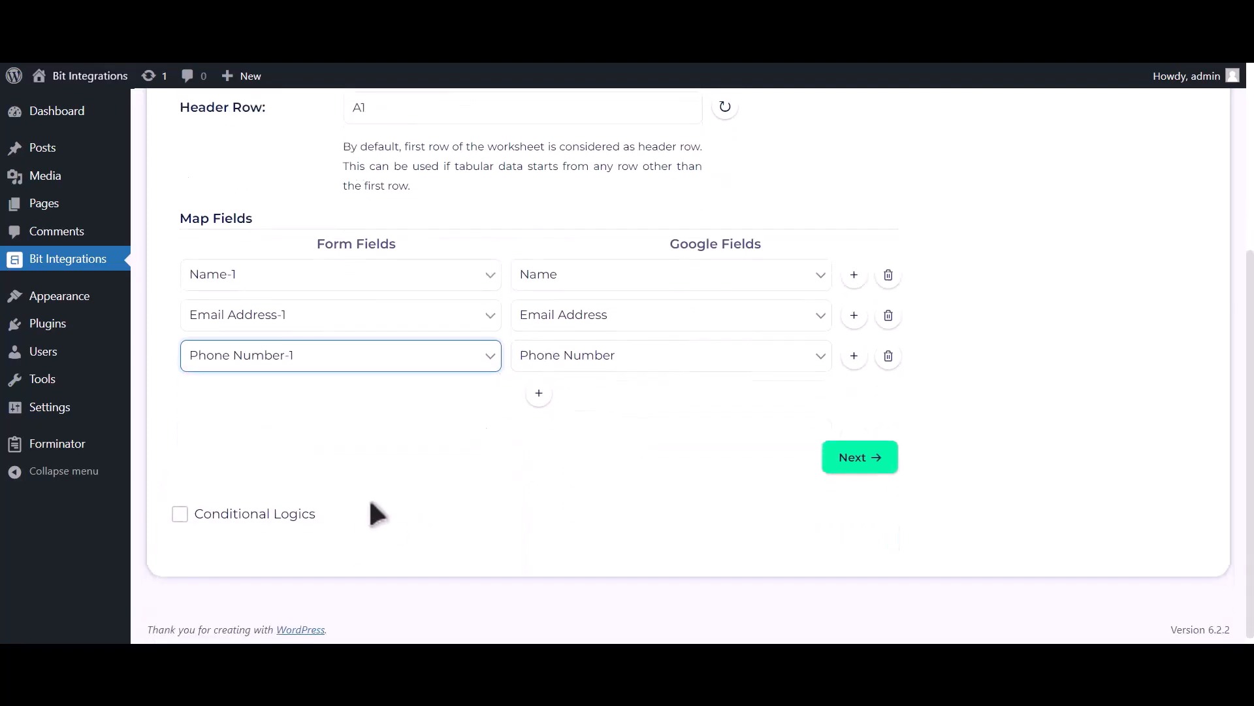
{"action": "left_click", "coordinate": [286, 508]}
{"action": "scroll", "coordinate": [290, 503], "scroll_direction": "down", "scroll_amount": 3}
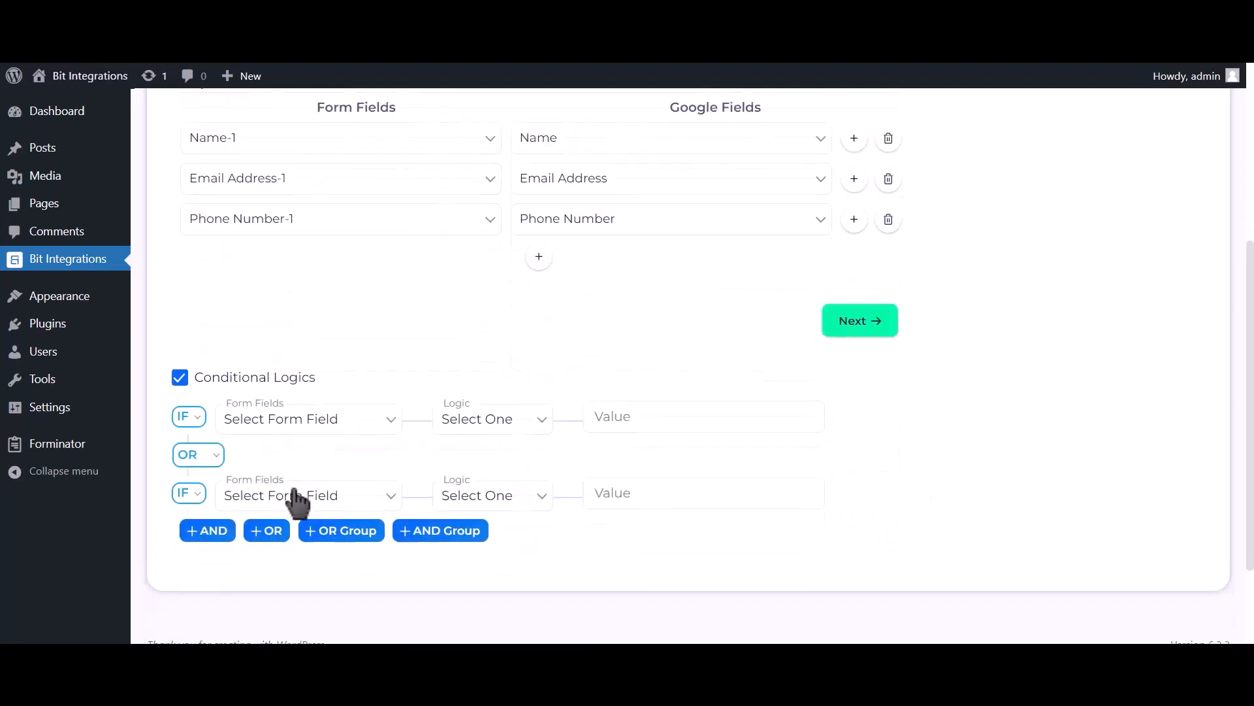
{"action": "left_click", "coordinate": [249, 386]}
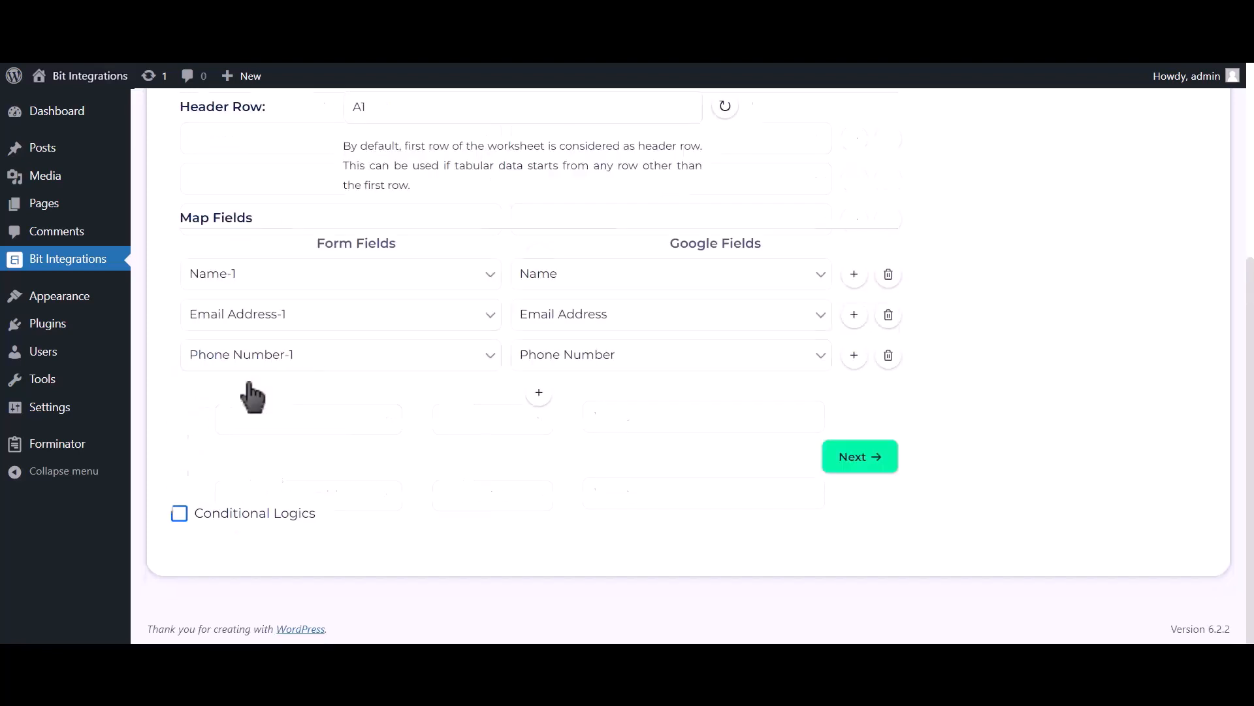
Step: Continue to the final stage with the completed field mapping, then finish and save the Google Sheet integration
{"action": "left_click", "coordinate": [859, 457]}
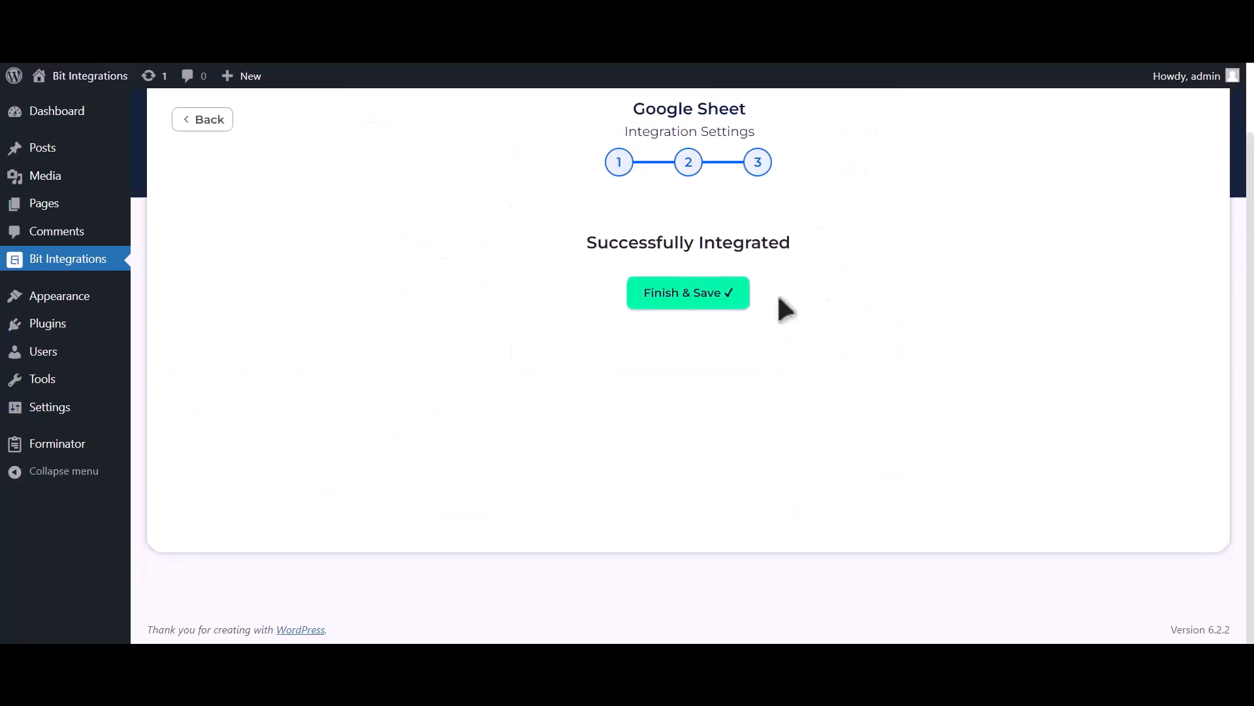
{"action": "left_click", "coordinate": [729, 301]}
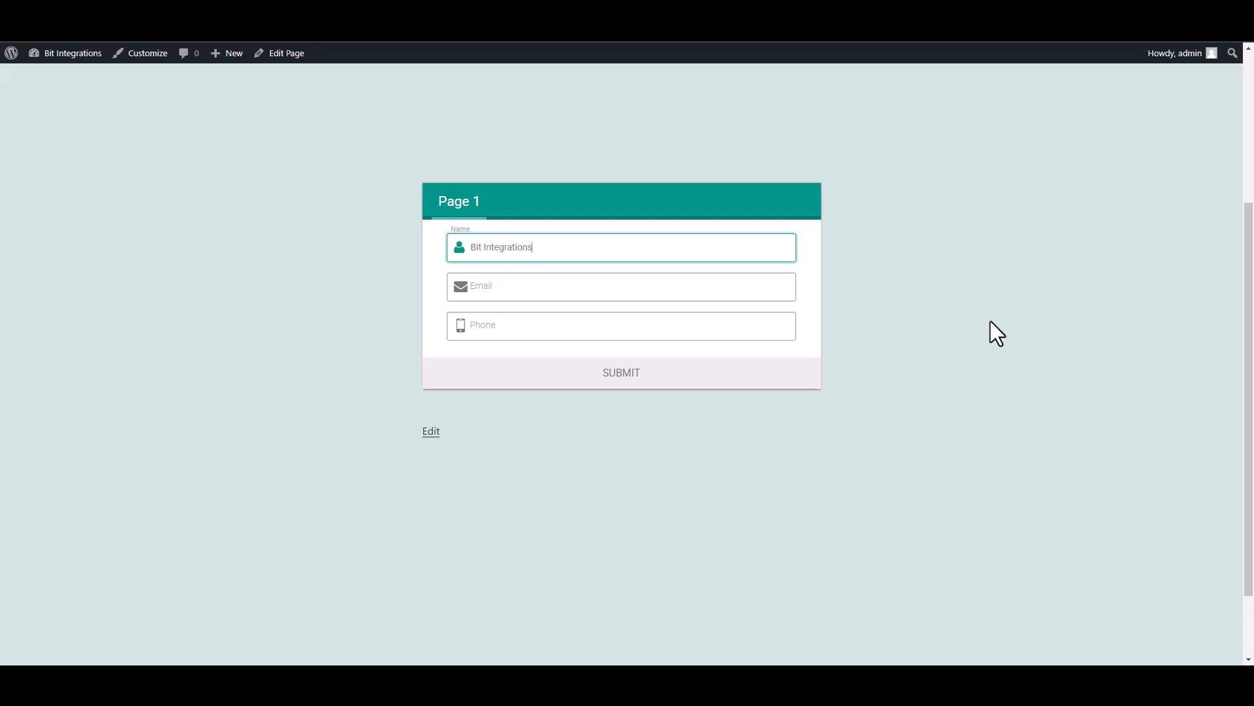
Step: Complete the test form entry for Bit Integrations with a contact email and phone number, and submit it
{"action": "left_click", "coordinate": [773, 285]}
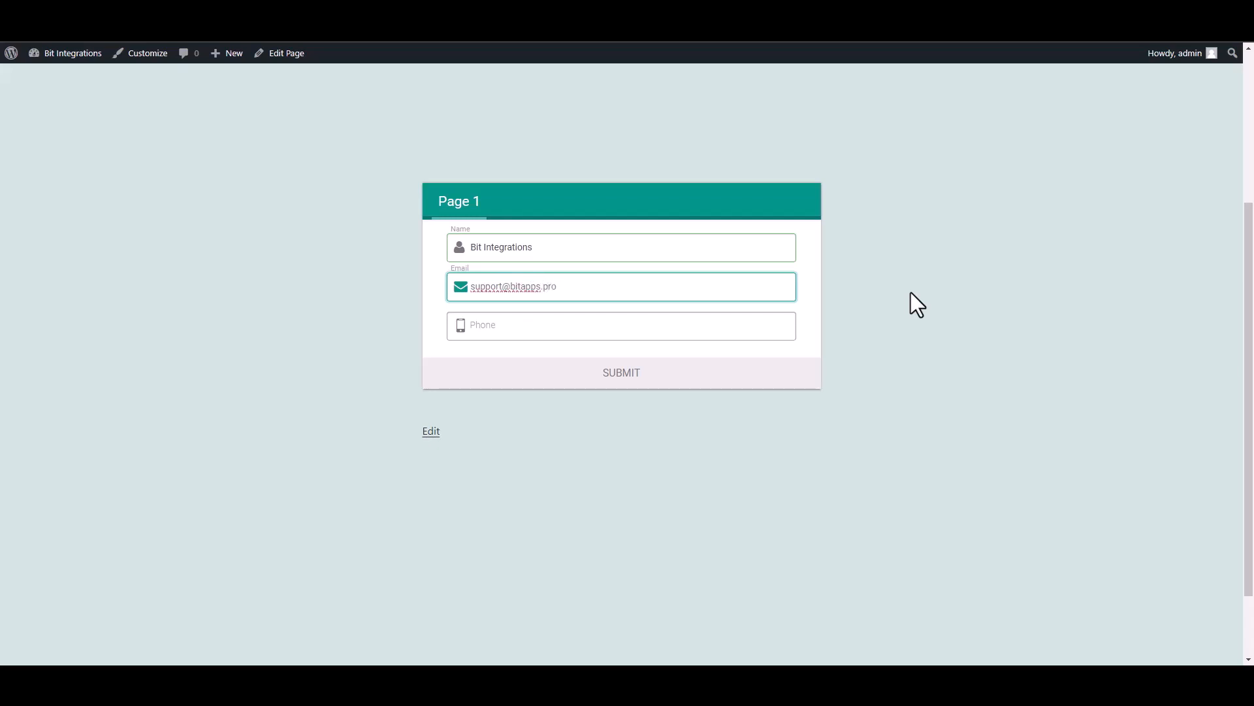
{"action": "left_click", "coordinate": [775, 324]}
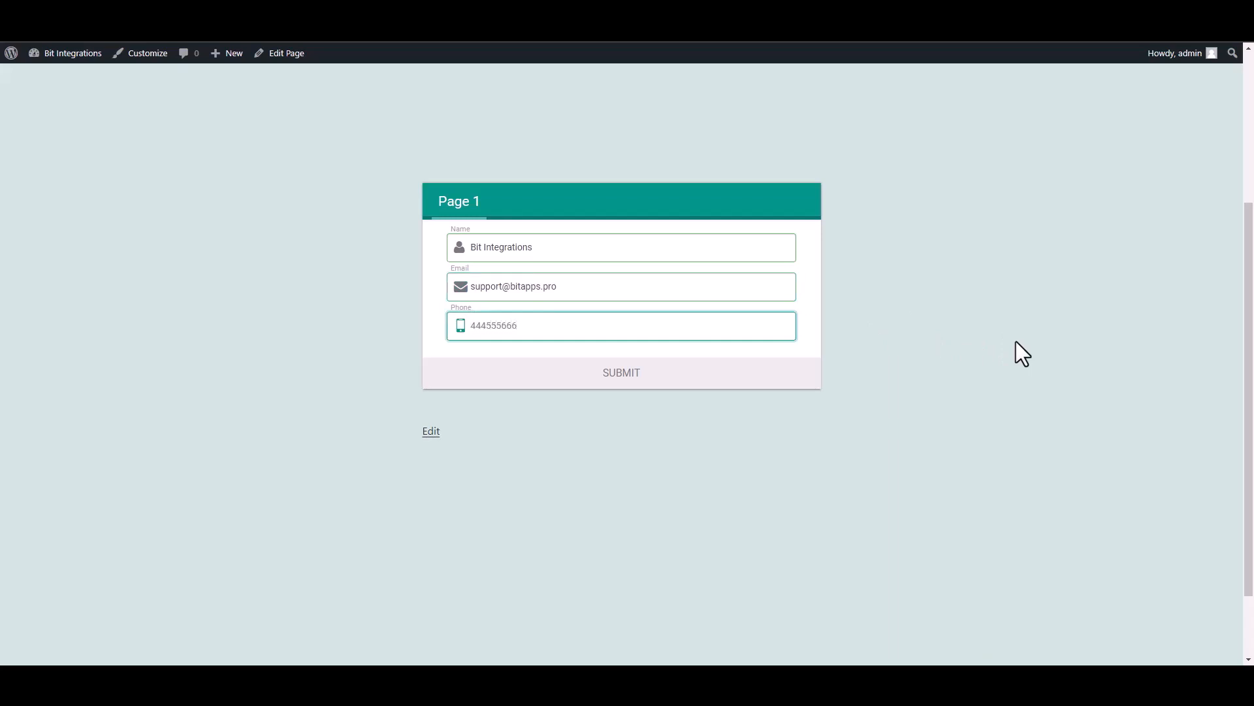
{"action": "left_click", "coordinate": [771, 375]}
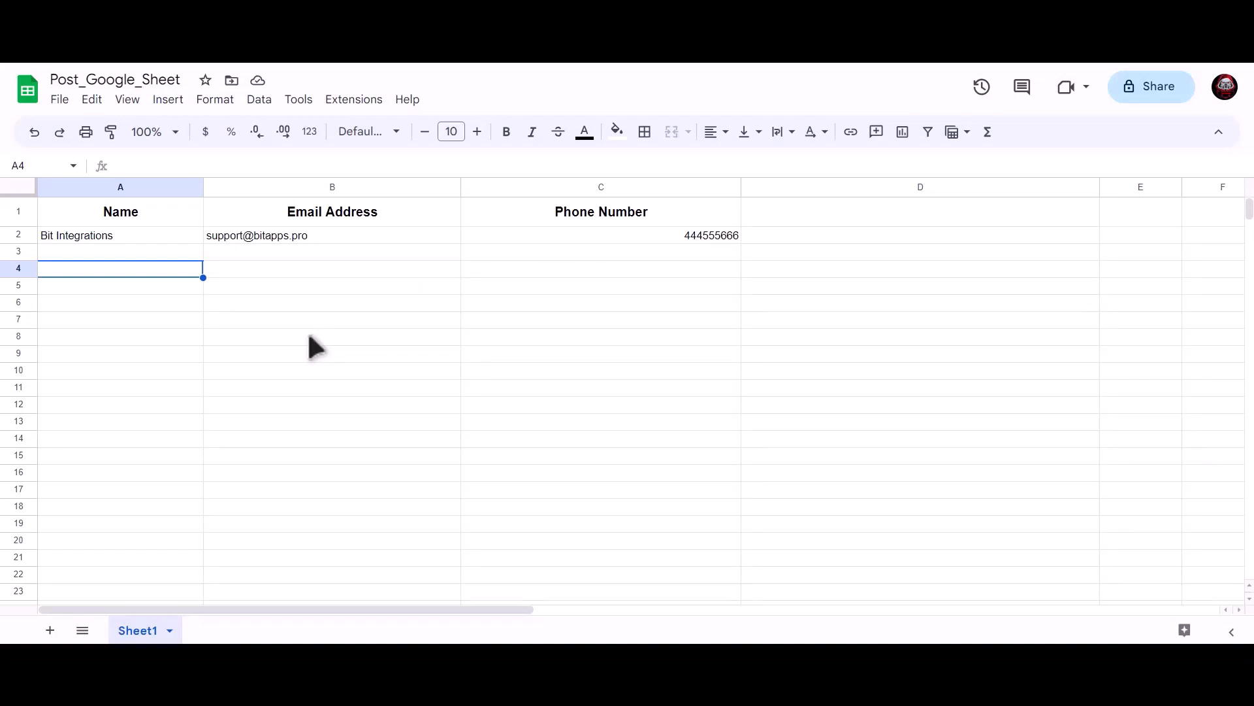
Step: Check the name, email address and phone number cells of the submitted entry in row 2 of Post_Google_Sheet in Google Sheets
{"action": "left_click", "coordinate": [168, 234]}
{"action": "left_click", "coordinate": [260, 235]}
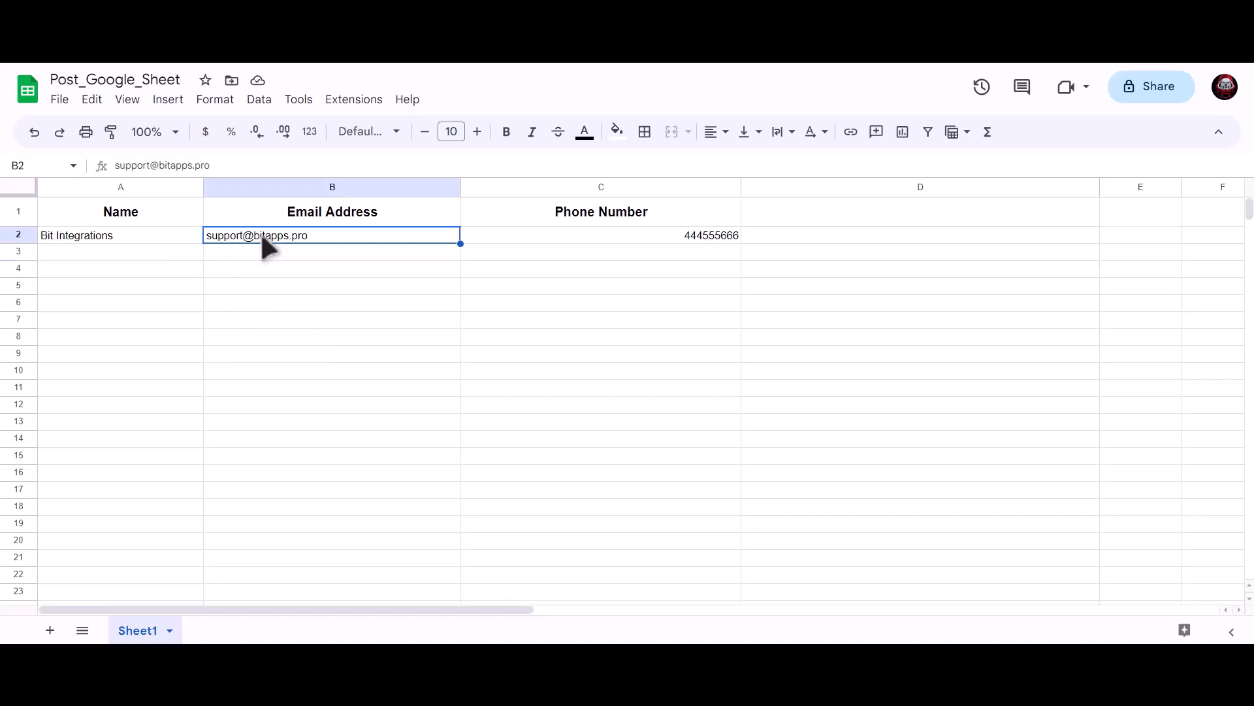
{"action": "left_click", "coordinate": [591, 235]}
{"action": "left_click", "coordinate": [364, 301]}
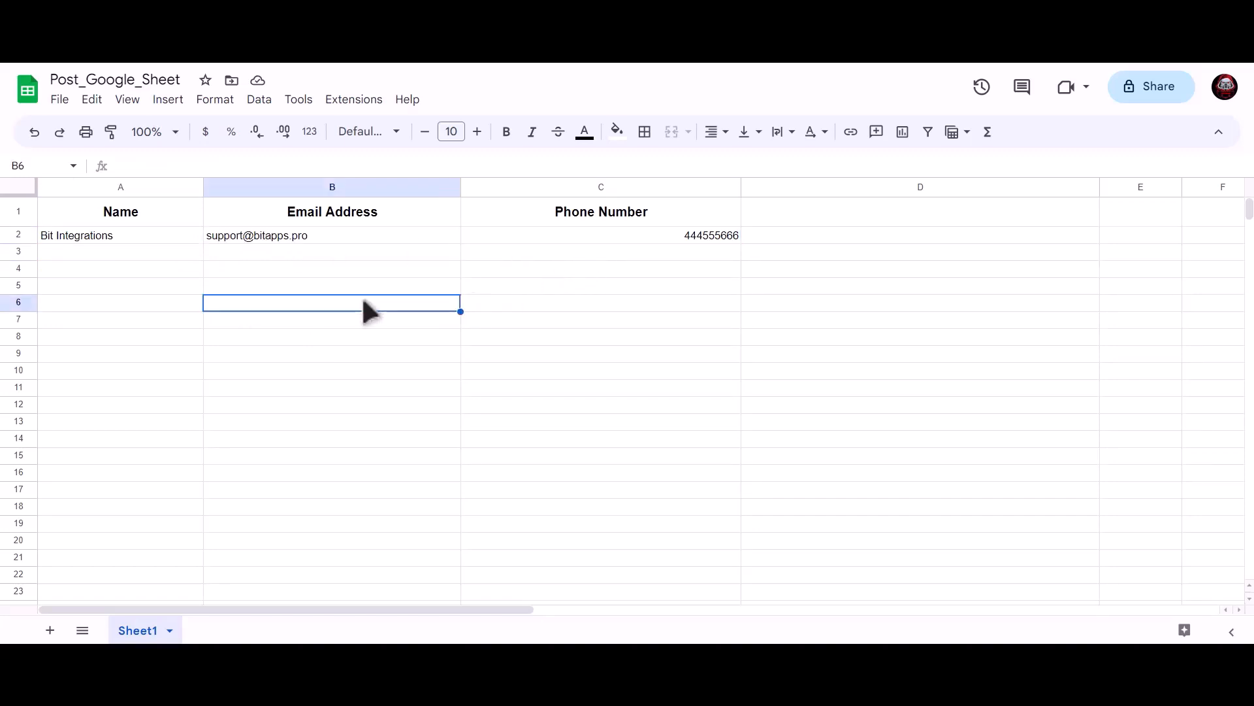